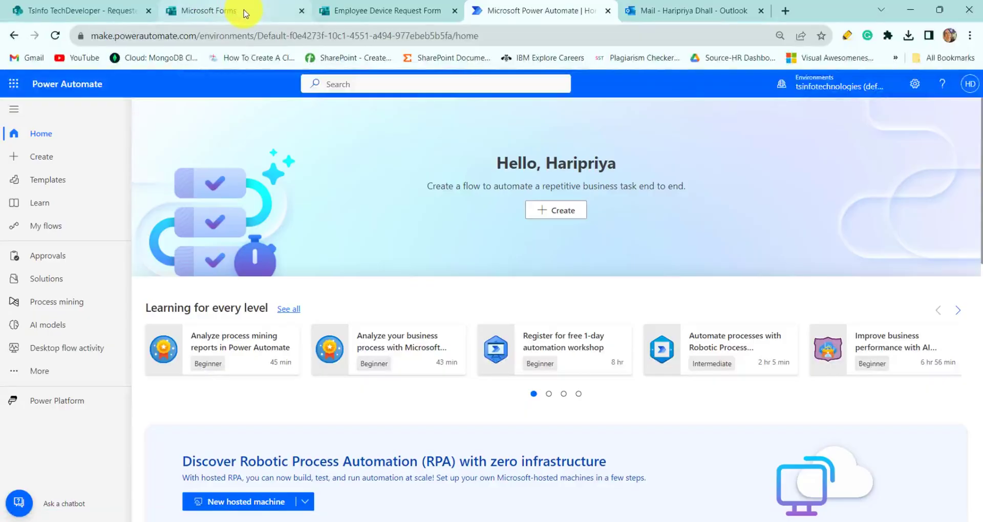
Step: Scroll through the Employee Device Request Form's six questions, then show the empty Requested Device list
left_click(415, 11)
scroll(412, 330, "down", 3)
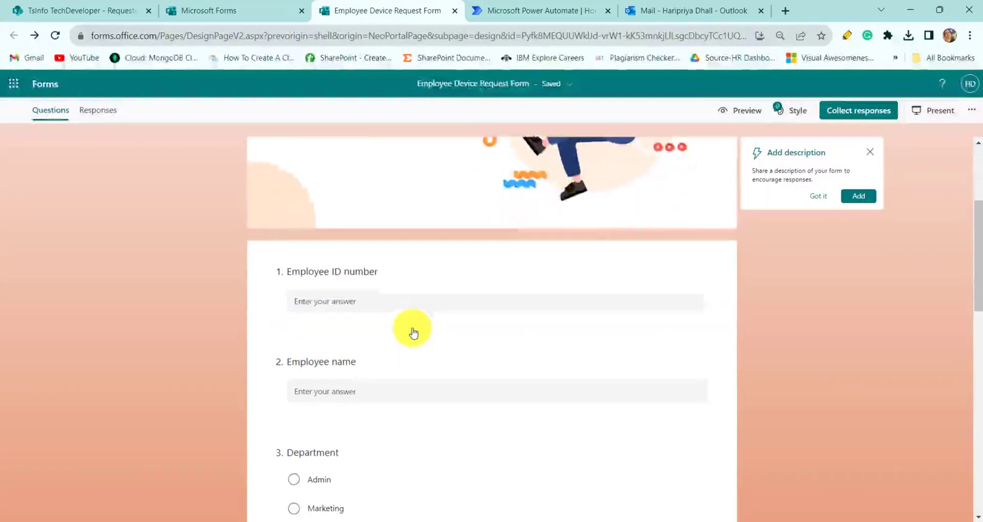
scroll(414, 332, "down", 2)
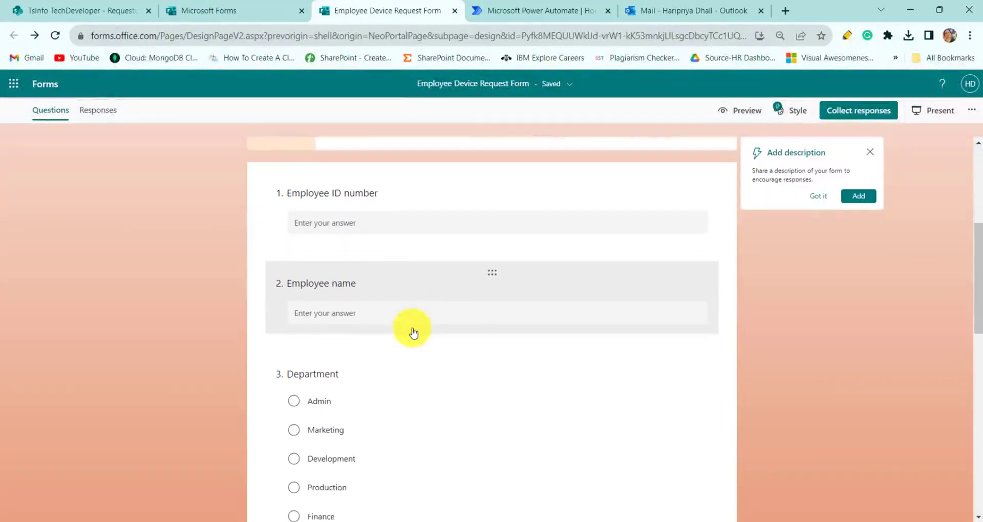
scroll(425, 254, "down", 5)
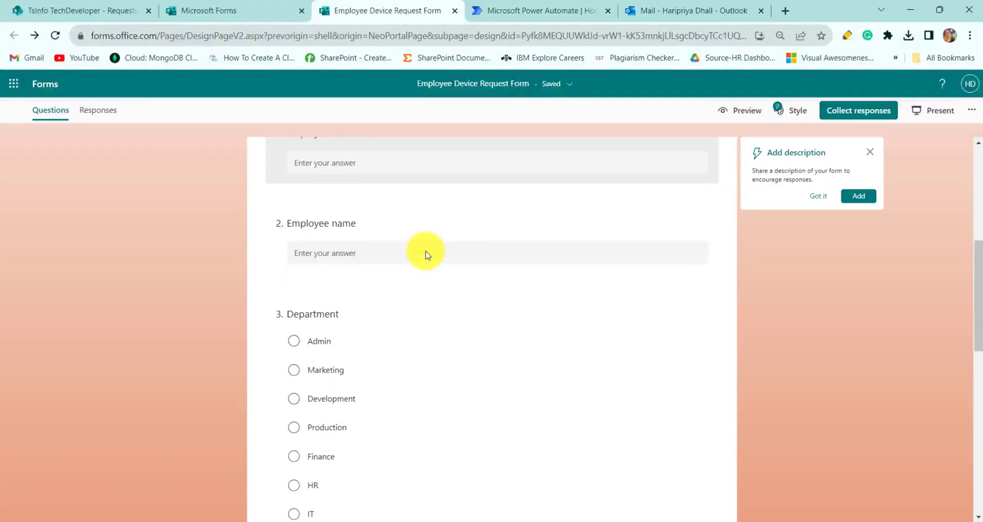
scroll(425, 254, "down", 5)
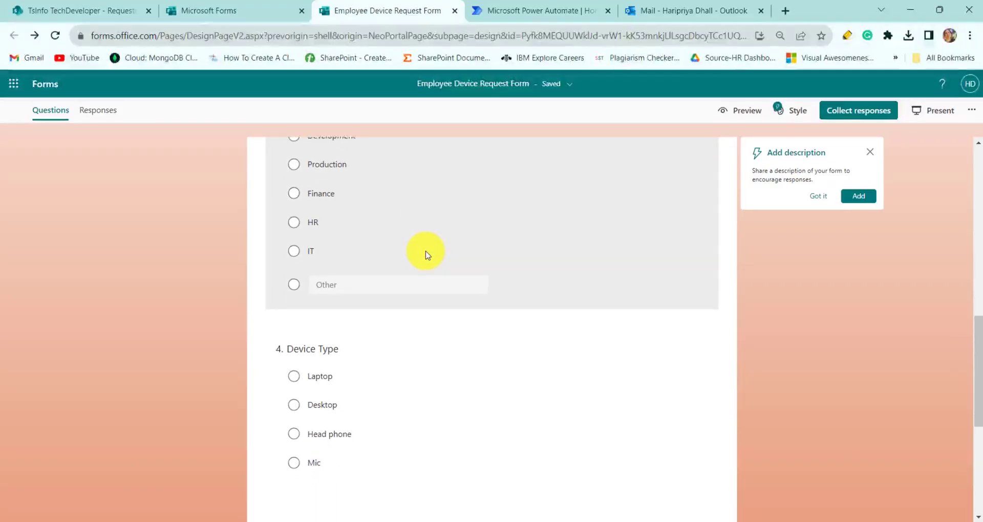
scroll(425, 255, "down", 2)
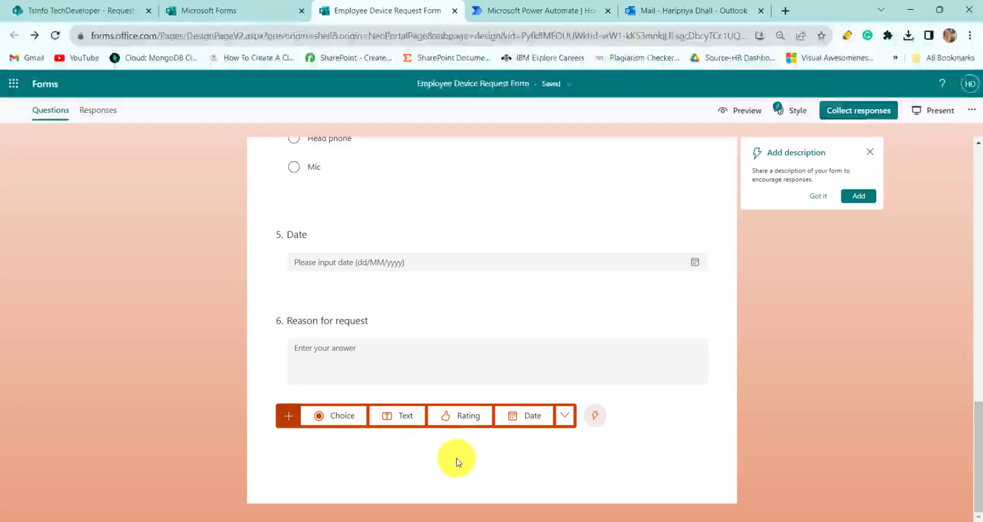
left_click(82, 10)
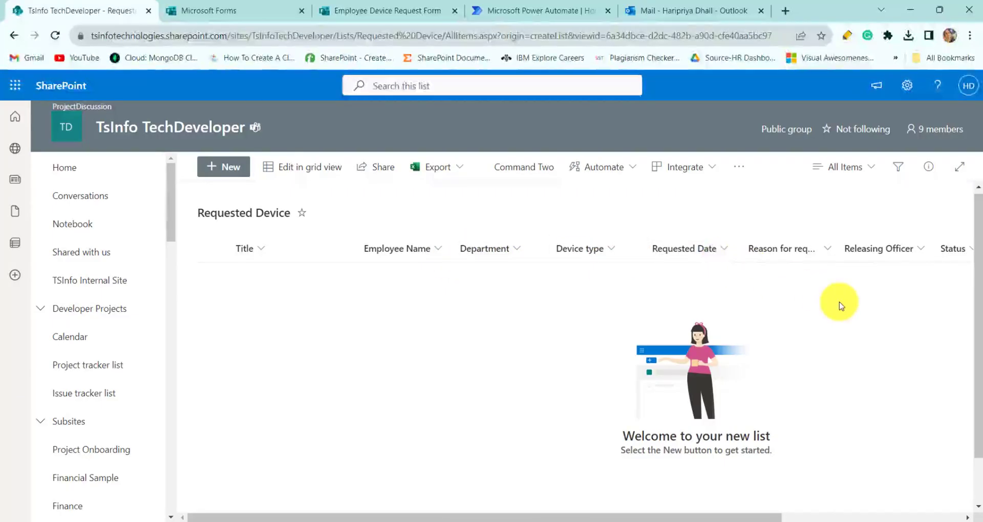
scroll(839, 302, "right", 3)
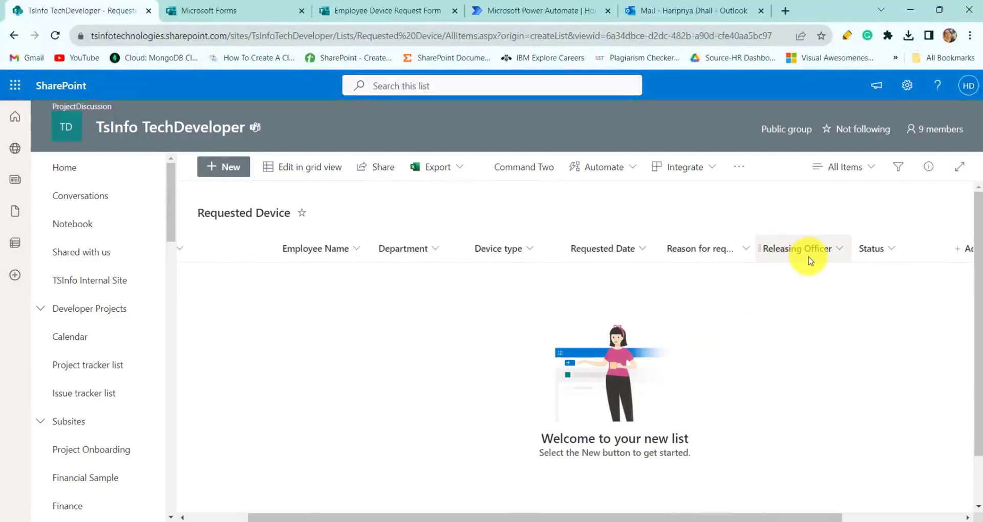
scroll(862, 281, "right", 2)
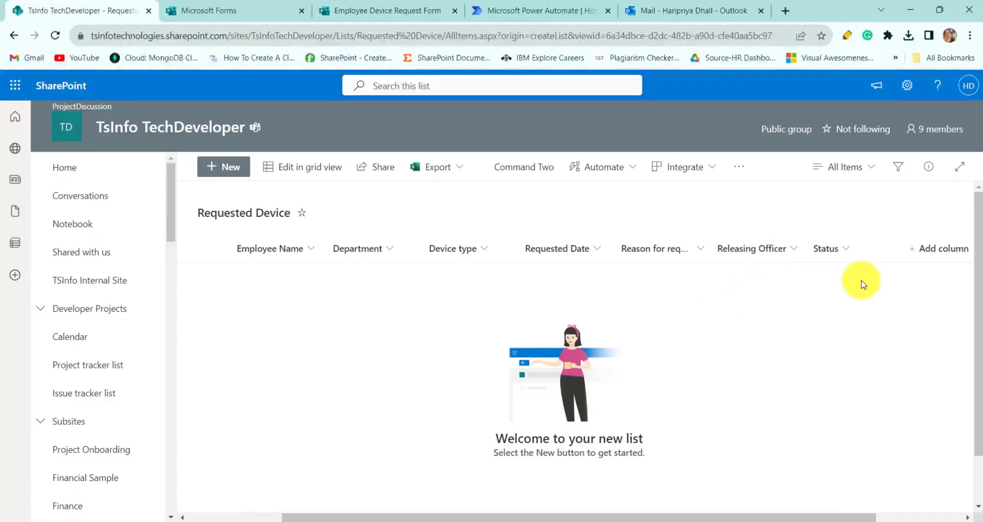
scroll(716, 286, "left", 3)
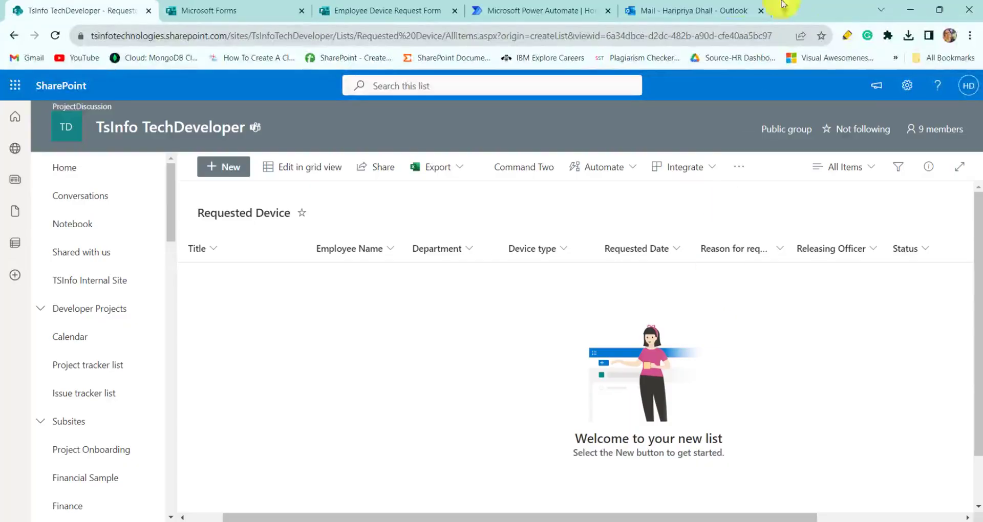
Step: Create automated cloud flow 'Approval flow with Microsoft form' using the 'When a new response is submitted' trigger
left_click(522, 10)
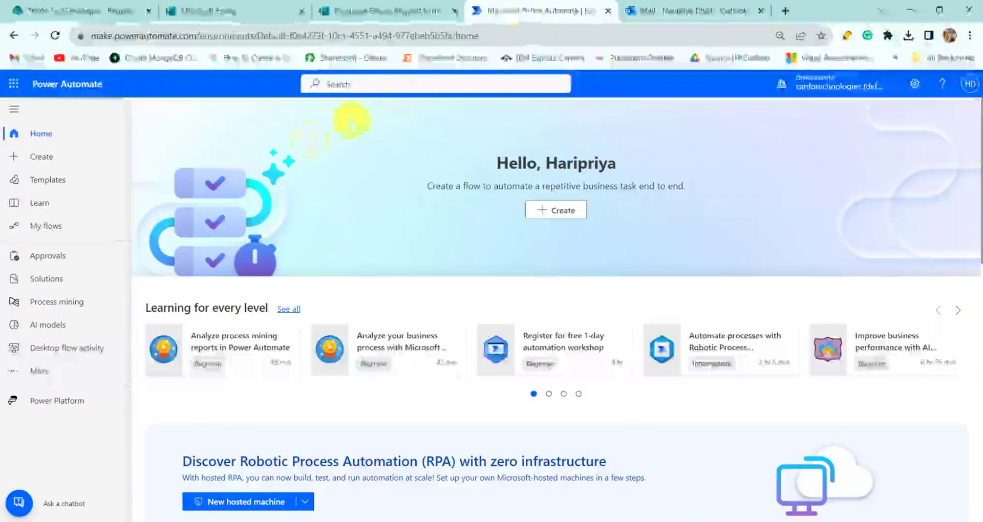
left_click(63, 164)
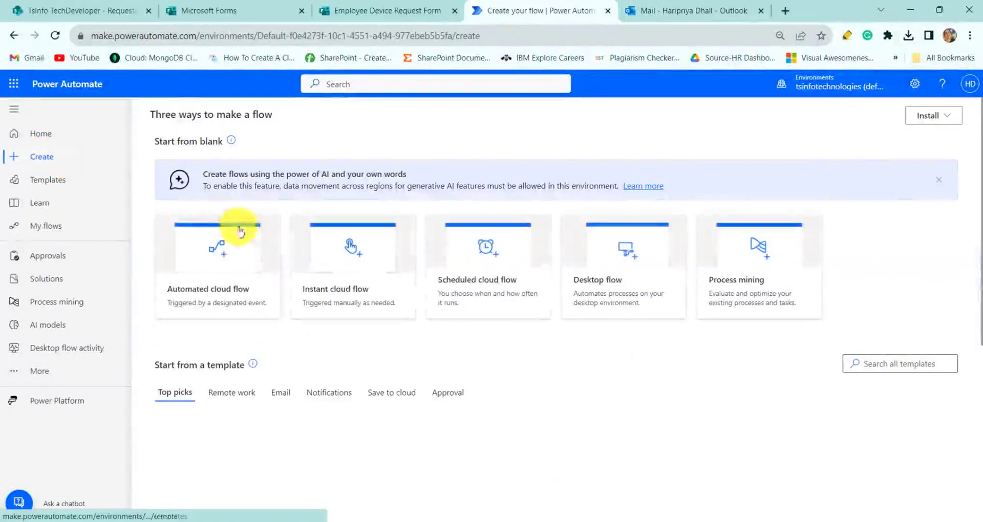
left_click(238, 269)
left_click(535, 192)
type("App")
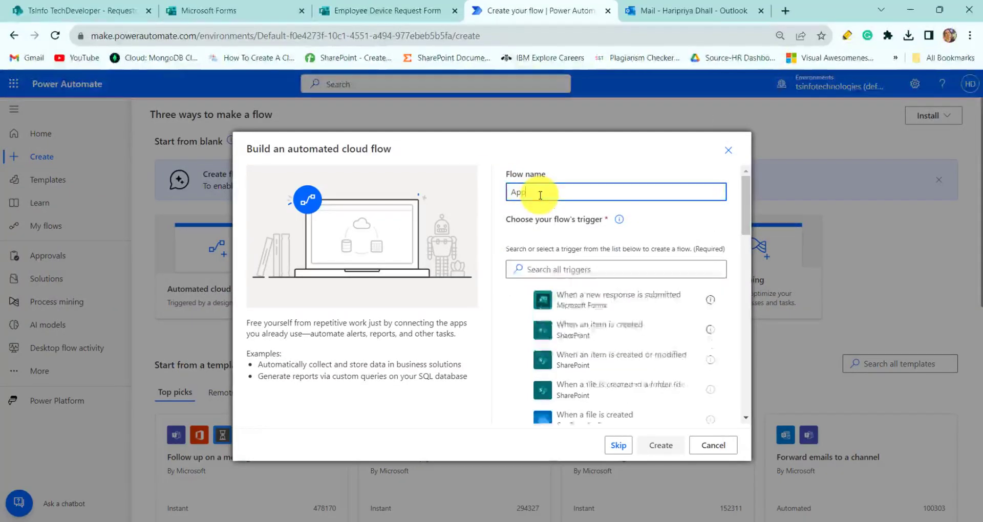
type("roval flow with M")
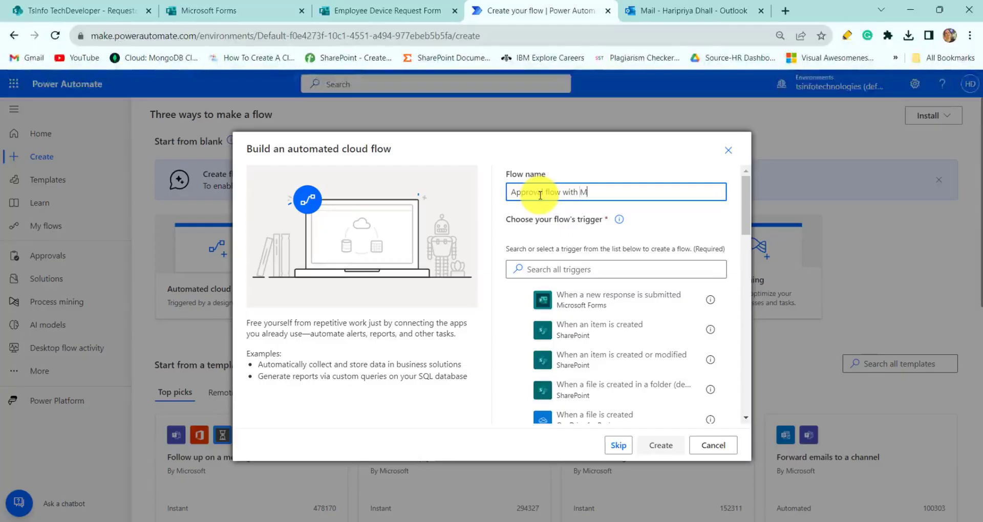
type("icrosoft")
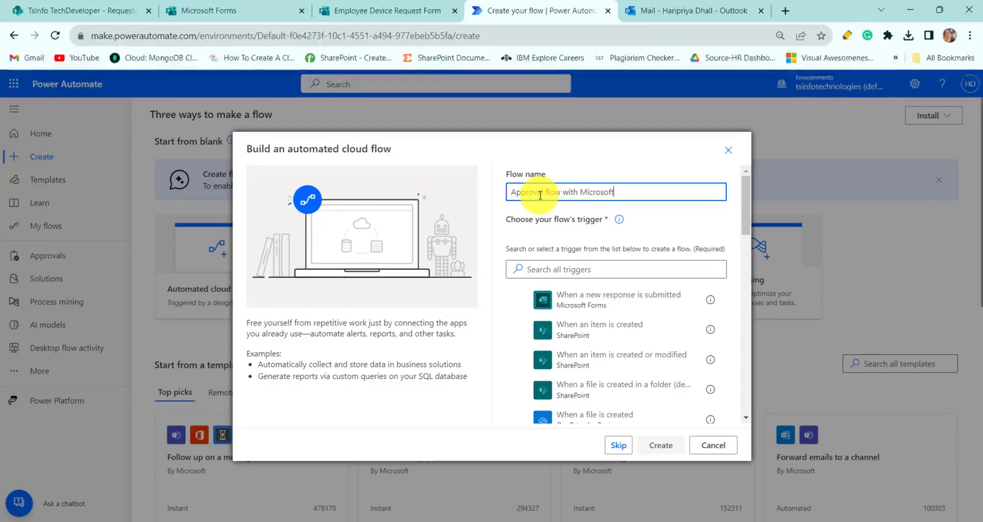
type(" form")
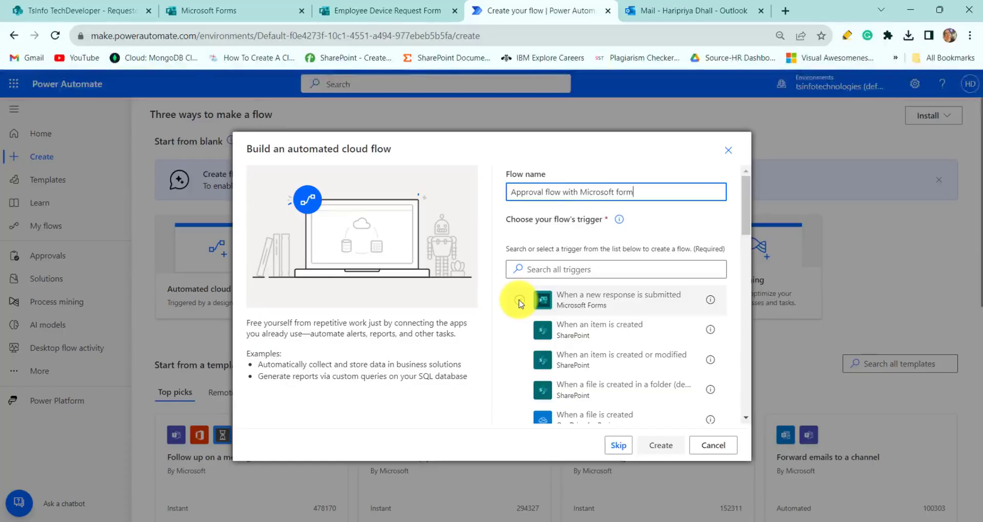
left_click(519, 300)
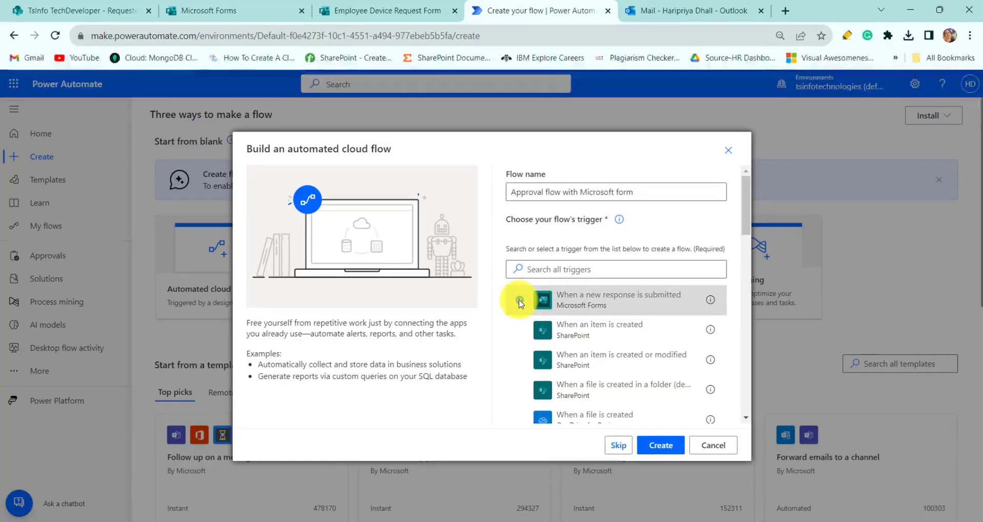
left_click(659, 447)
left_click(971, 113)
Step: Switch to the classic designer and set the trigger's Form Id to Employee Device Request Form
left_click(941, 131)
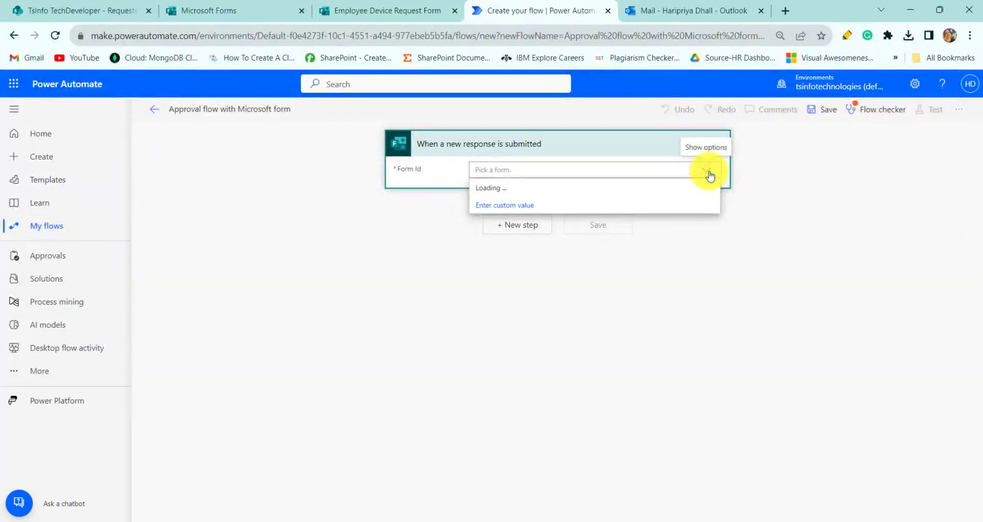
scroll(530, 307, "down", 1)
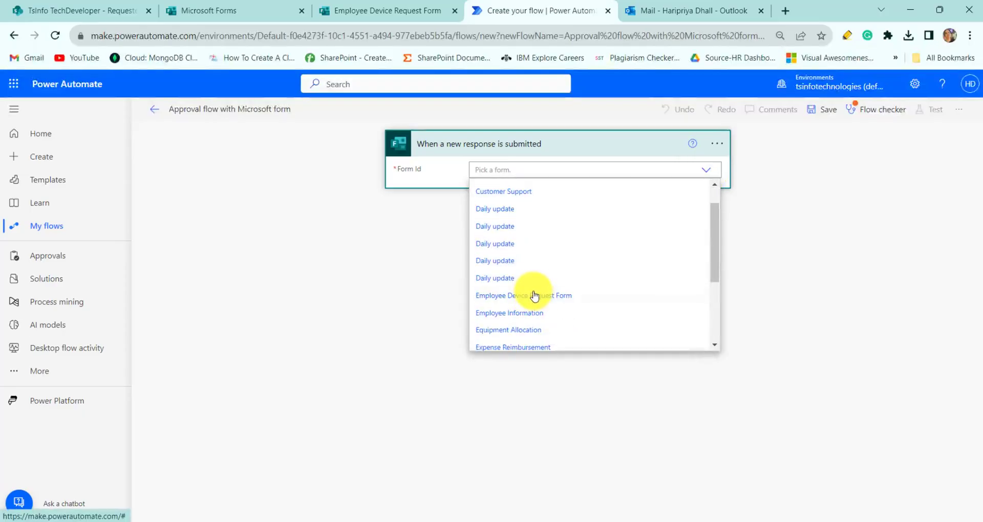
left_click(536, 297)
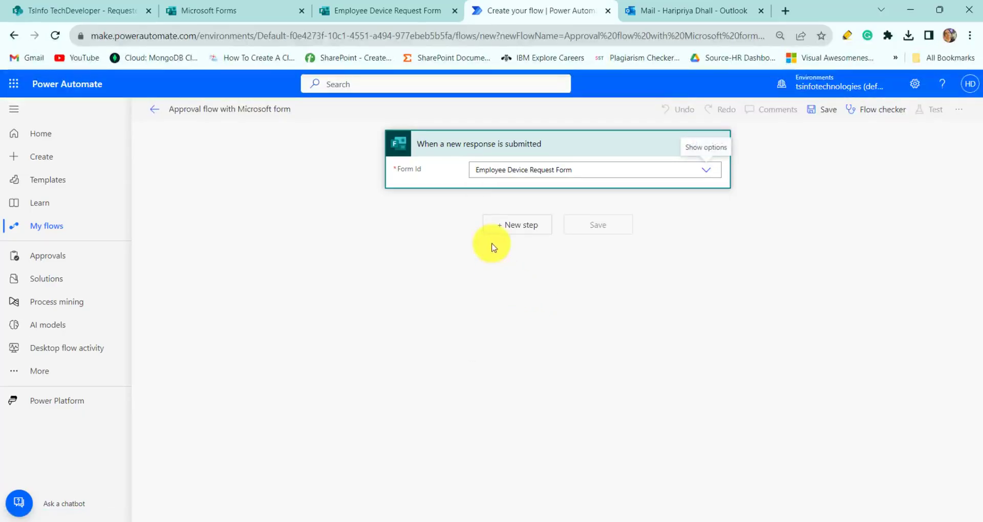
Step: Add Get response details using Employee Device Request Form and the trigger's Response Id
left_click(512, 225)
left_click(532, 221)
type("get response detail")
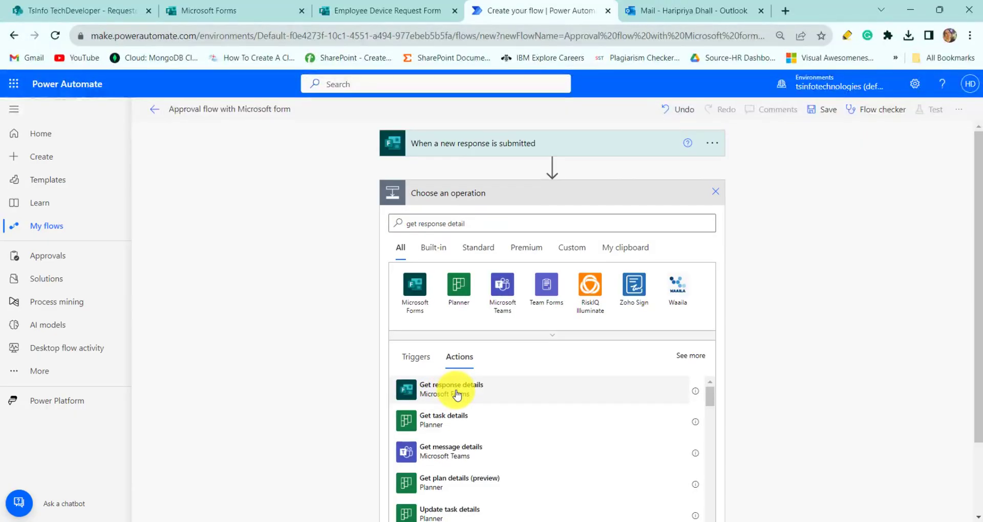
left_click(457, 392)
left_click(553, 221)
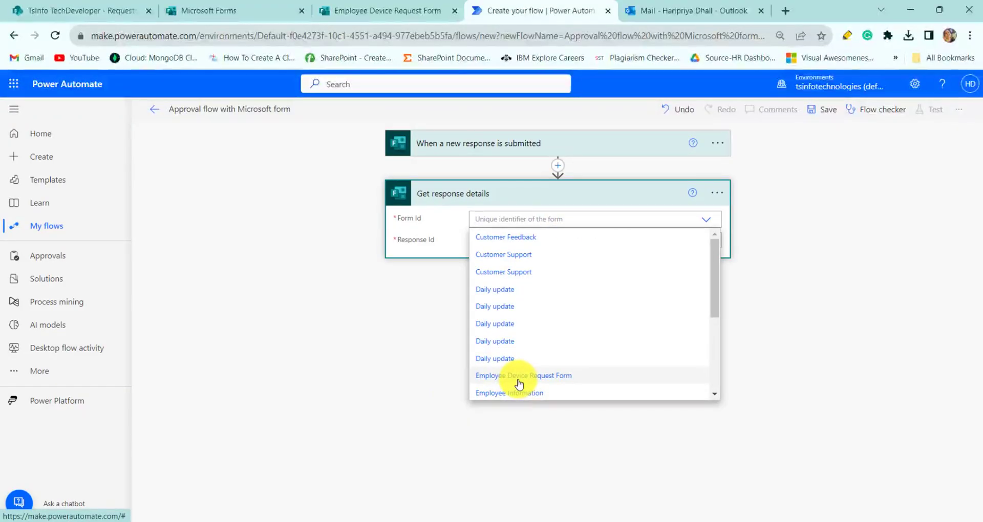
left_click(517, 378)
left_click(579, 241)
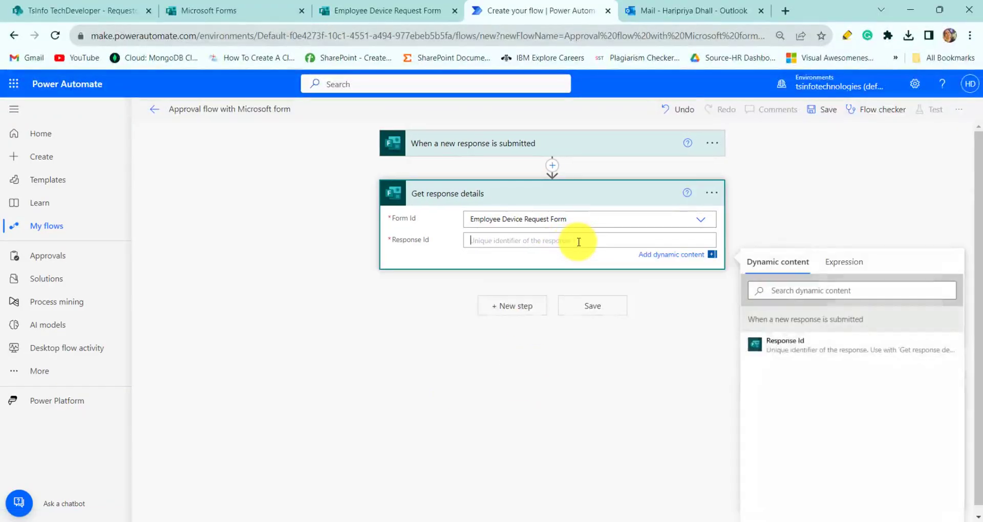
left_click(788, 347)
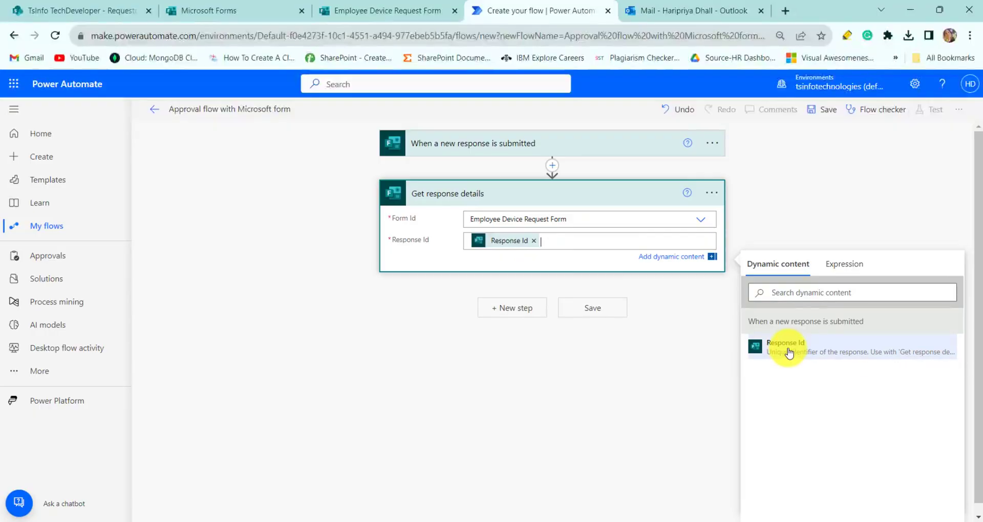
left_click(512, 313)
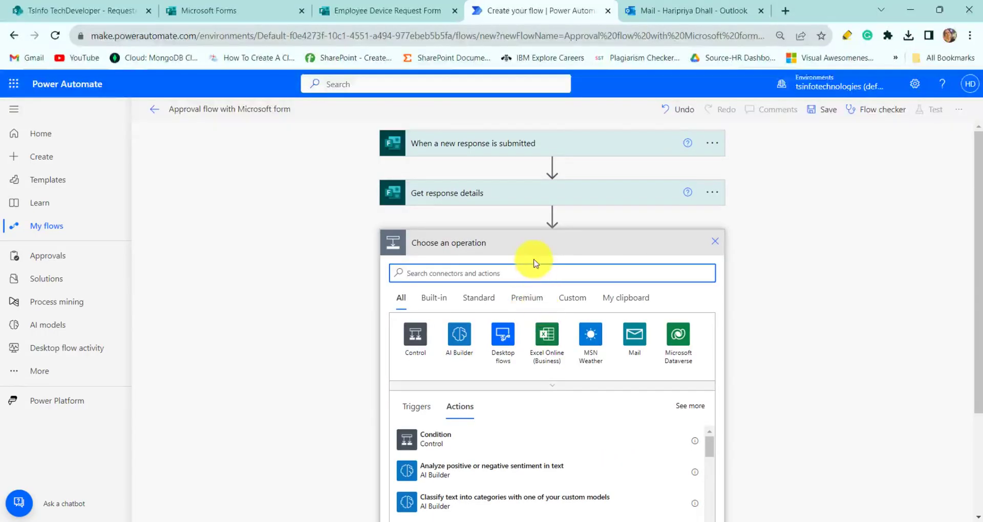
Step: Add a SharePoint Create item step for the TsInfo TechDeveloper site and the Requested Device list
type("create item")
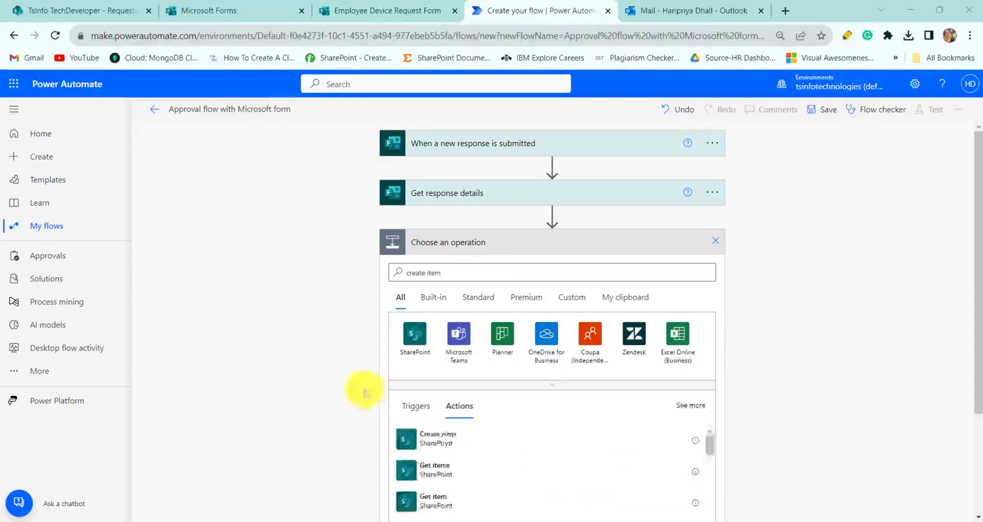
left_click(460, 443)
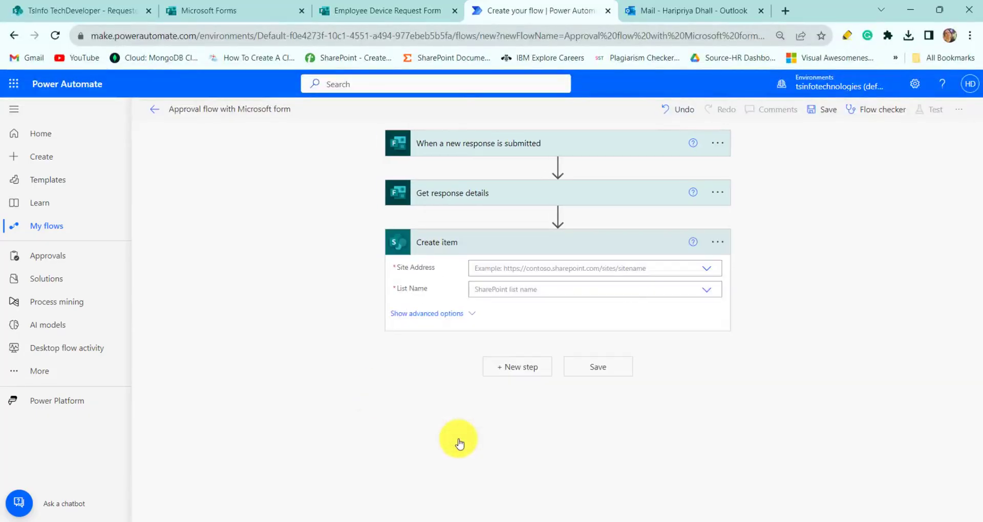
left_click(707, 272)
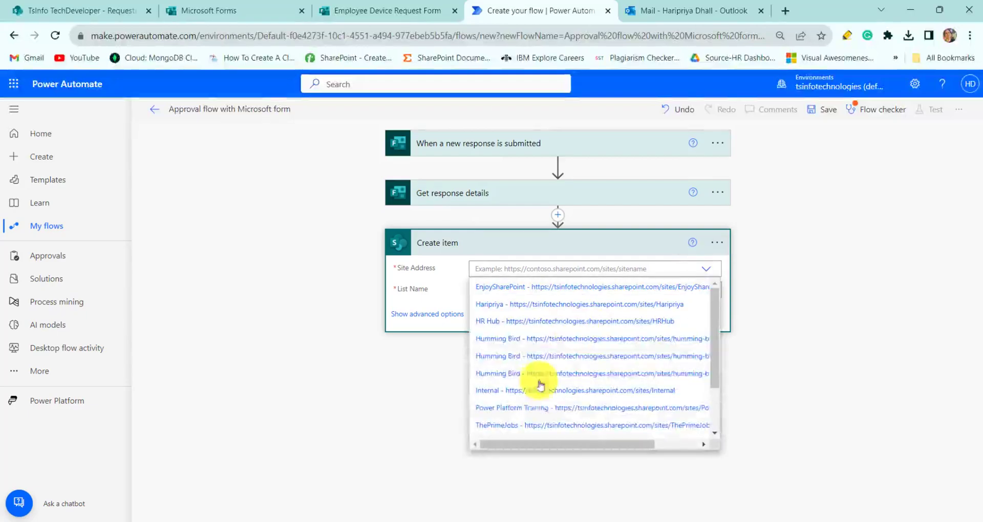
scroll(538, 399, "down", 3)
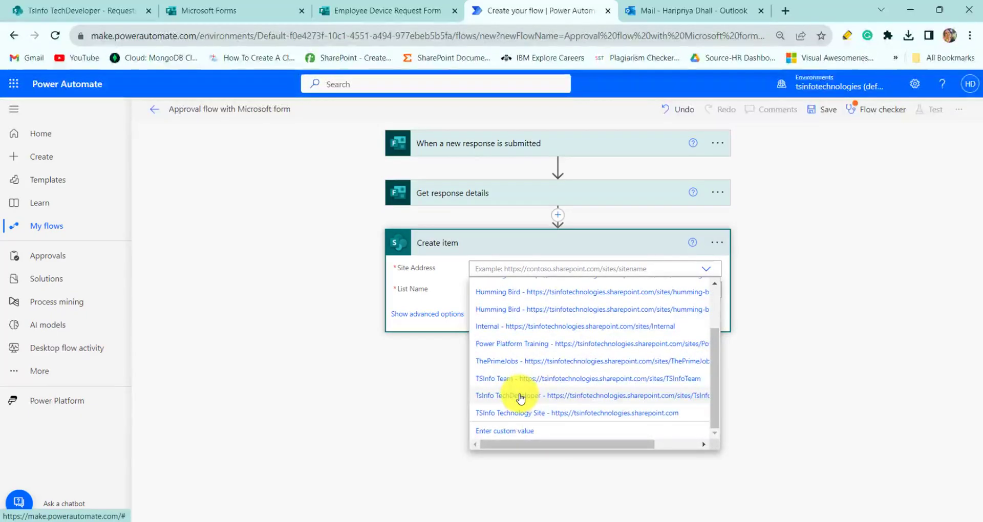
left_click(521, 397)
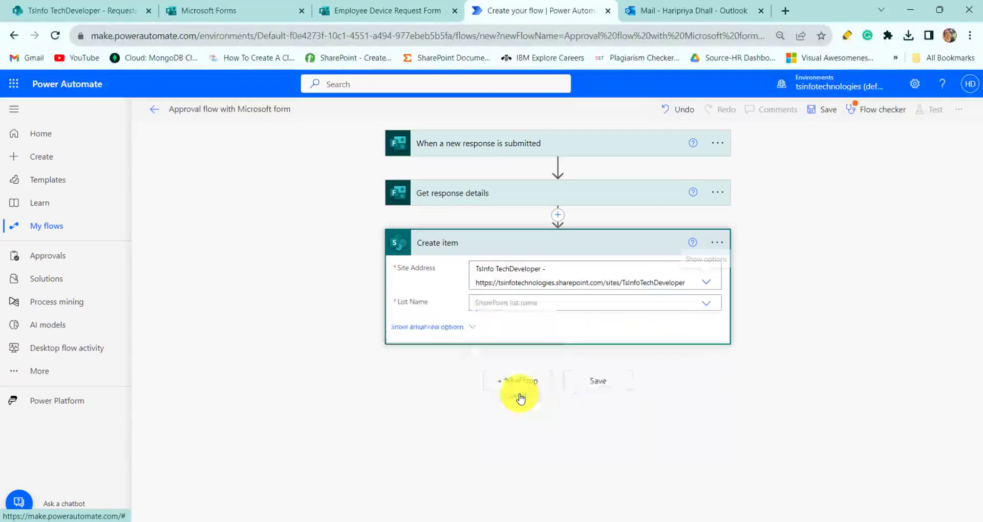
left_click(705, 304)
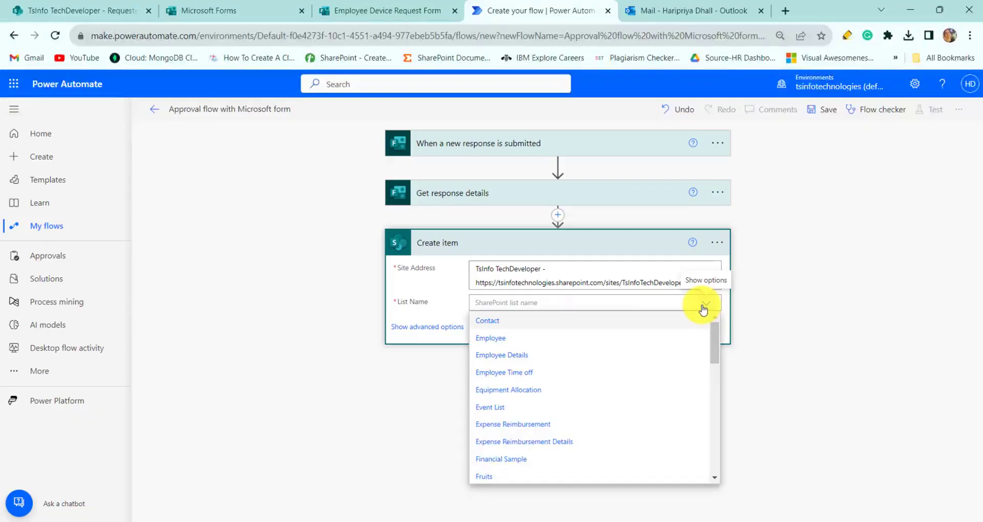
scroll(513, 379, "down", 5)
left_click(514, 377)
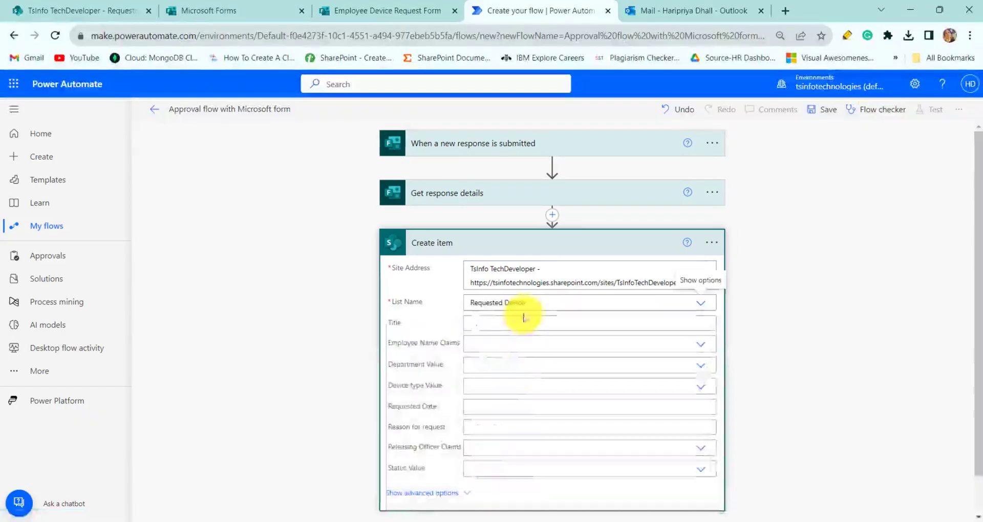
Step: Map Employee ID number to Title, Employee name to Employee Name, and Department to Department Value
left_click(515, 324)
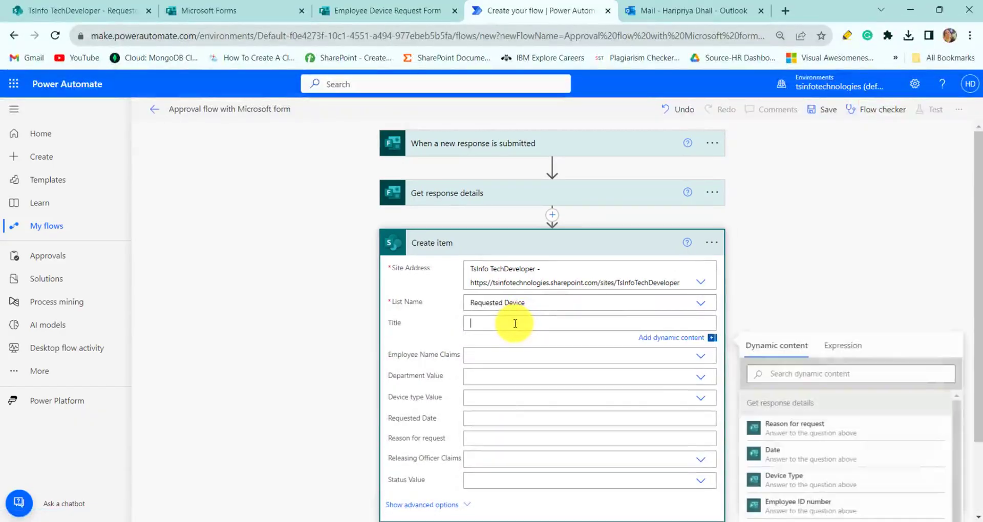
left_click(795, 421)
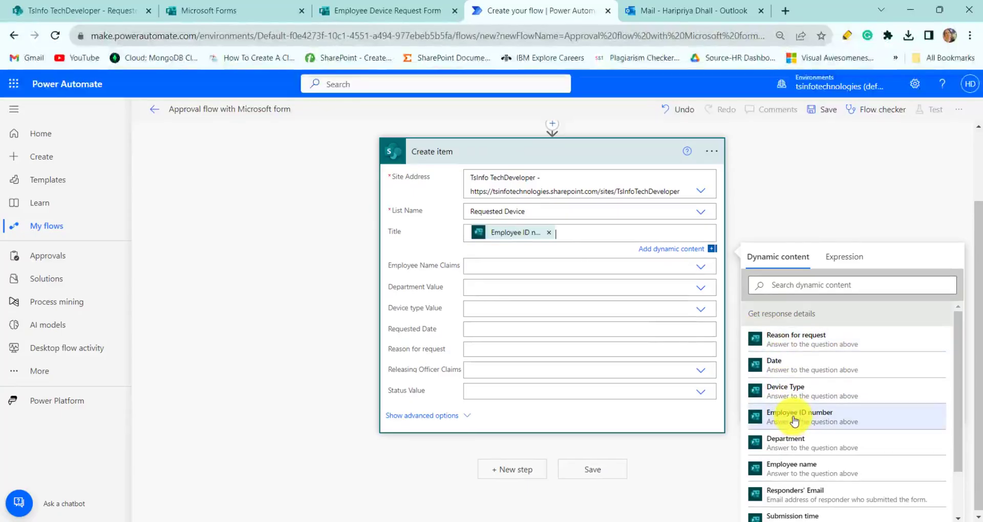
left_click(561, 264)
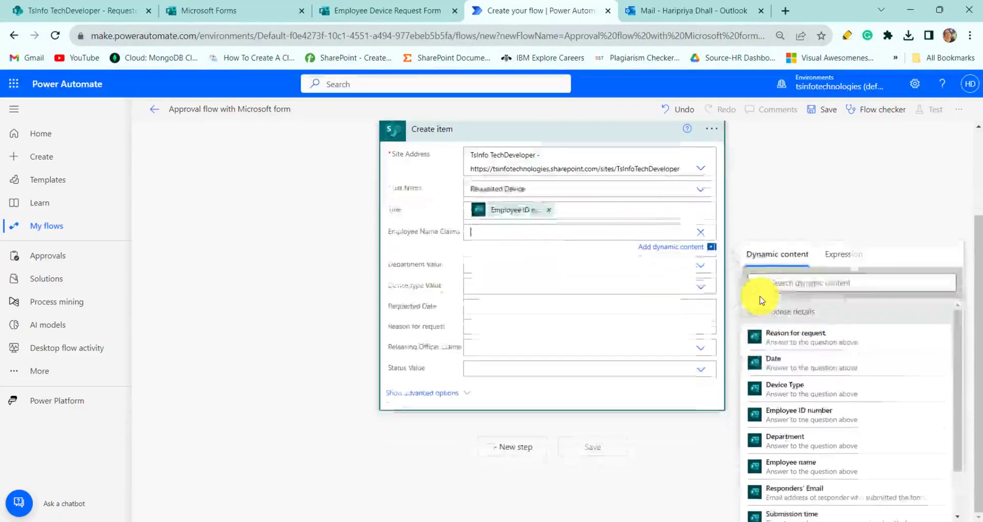
left_click(804, 464)
left_click(487, 266)
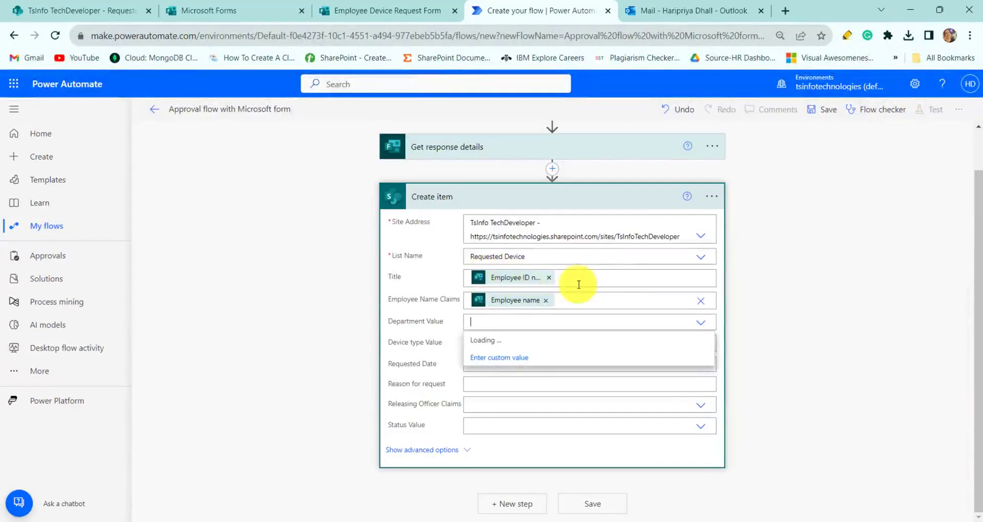
left_click(497, 519)
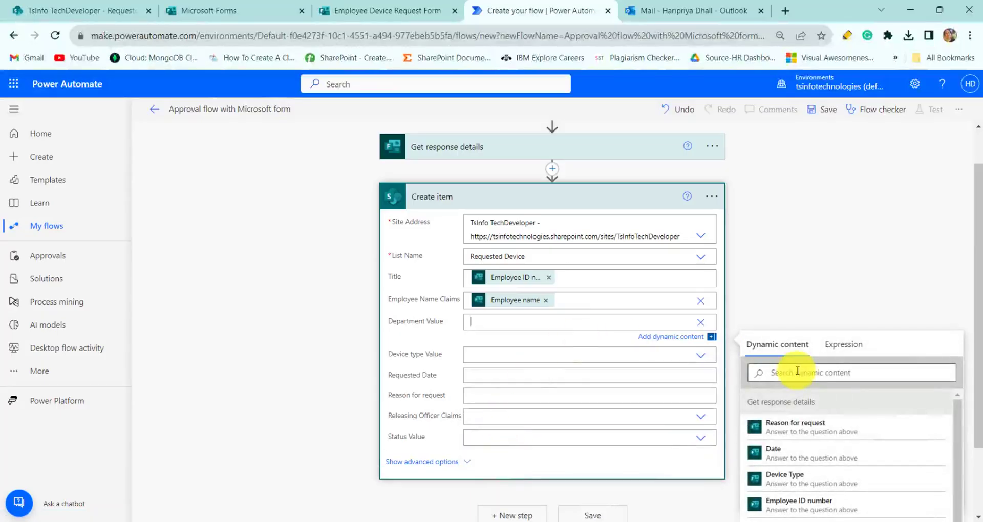
scroll(803, 461, "down", 2)
scroll(802, 467, "down", 2)
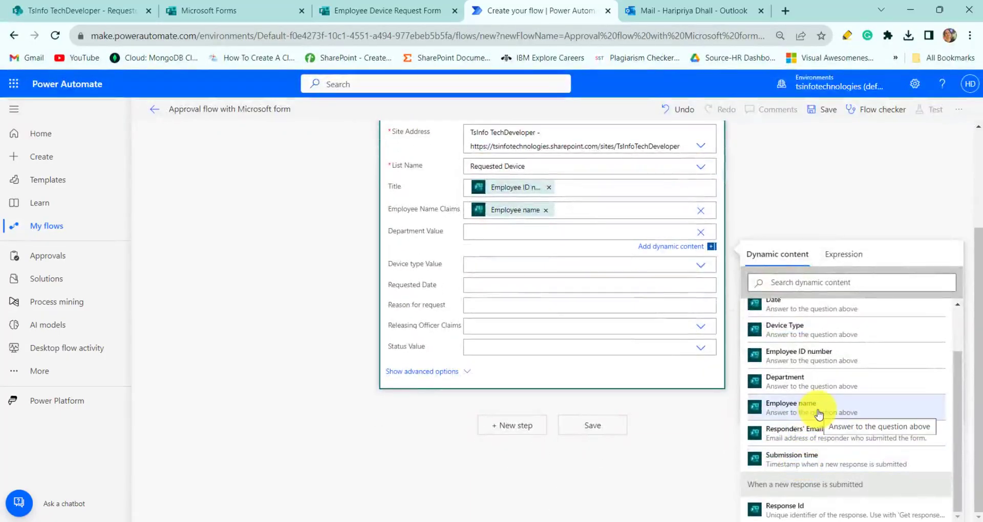
left_click(799, 381)
Step: Map the Device Type, Date and Reason for request answers to their Create item fields
left_click(526, 265)
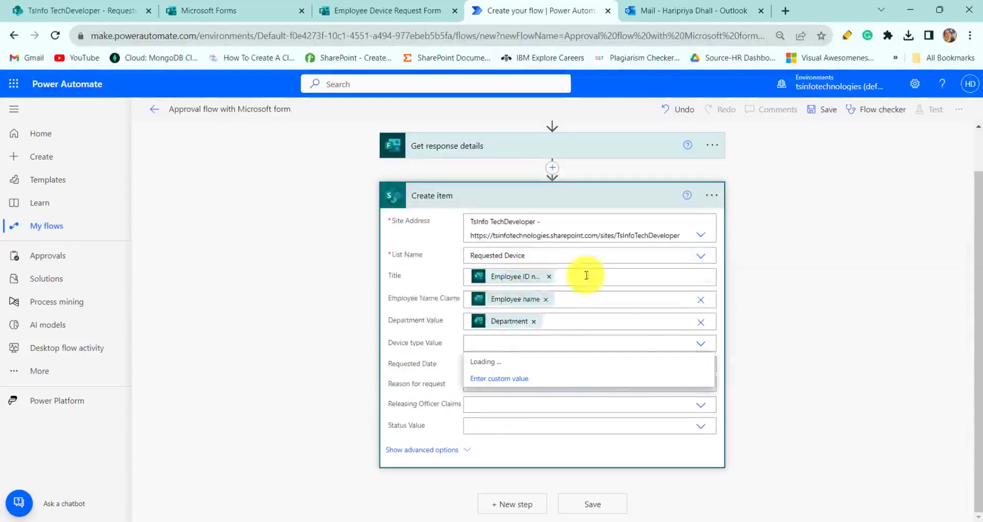
left_click(507, 432)
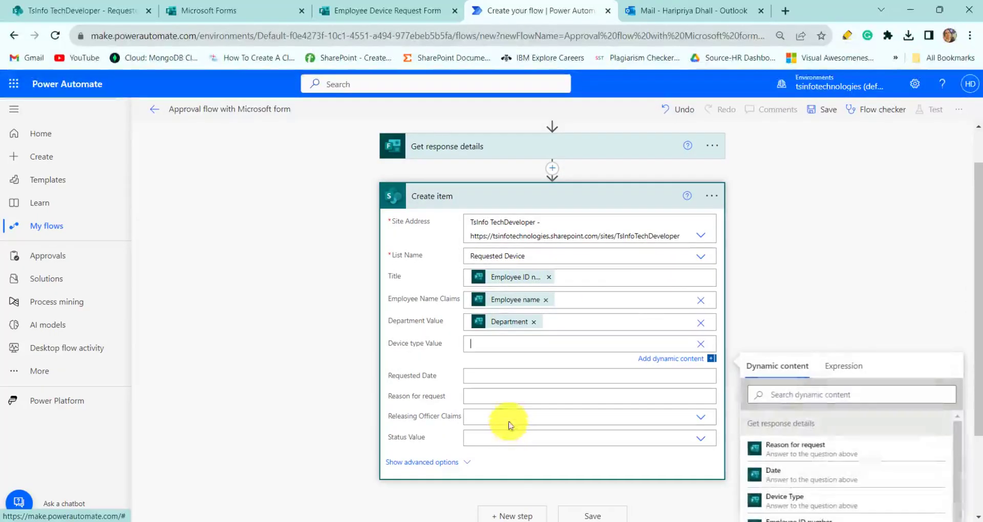
scroll(820, 424, "down", 2)
left_click(818, 440)
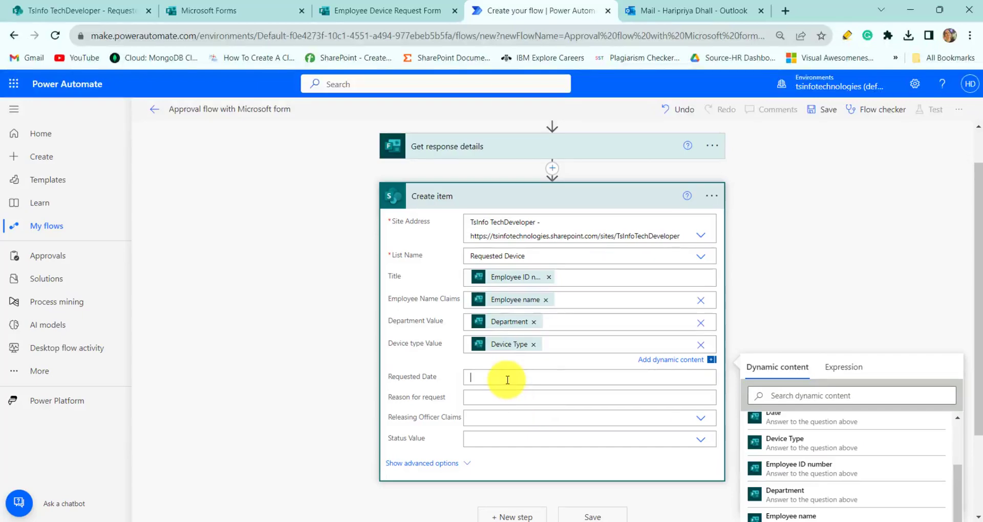
scroll(788, 332, "down", 3)
left_click(818, 285)
type("da")
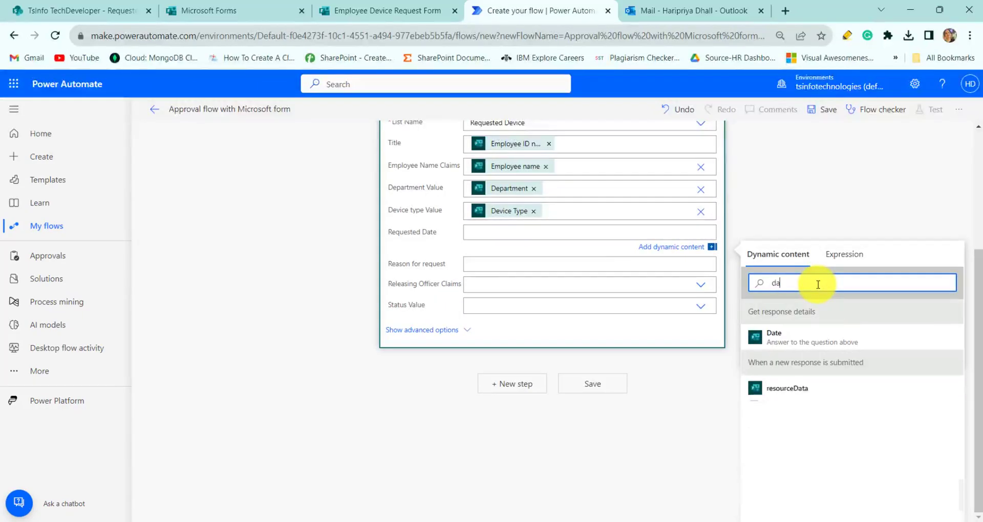
left_click(826, 338)
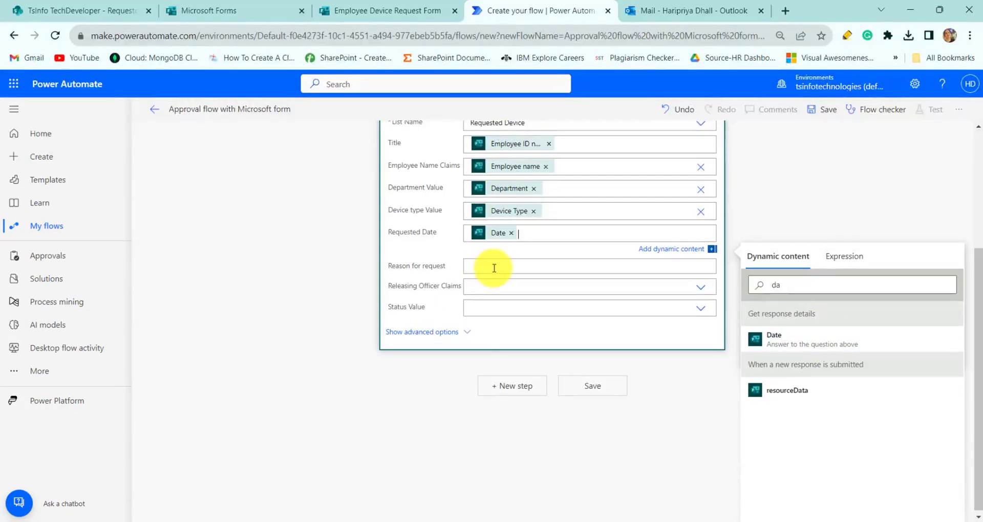
left_click(496, 267)
left_click(796, 370)
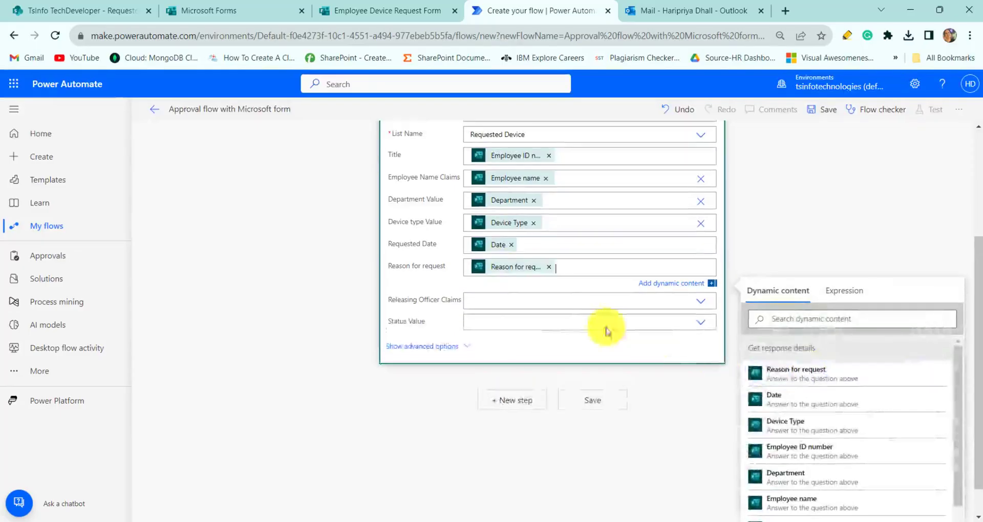
Step: Choose the releasing officer, set Status to Pending, and collapse the Create item step
left_click(532, 300)
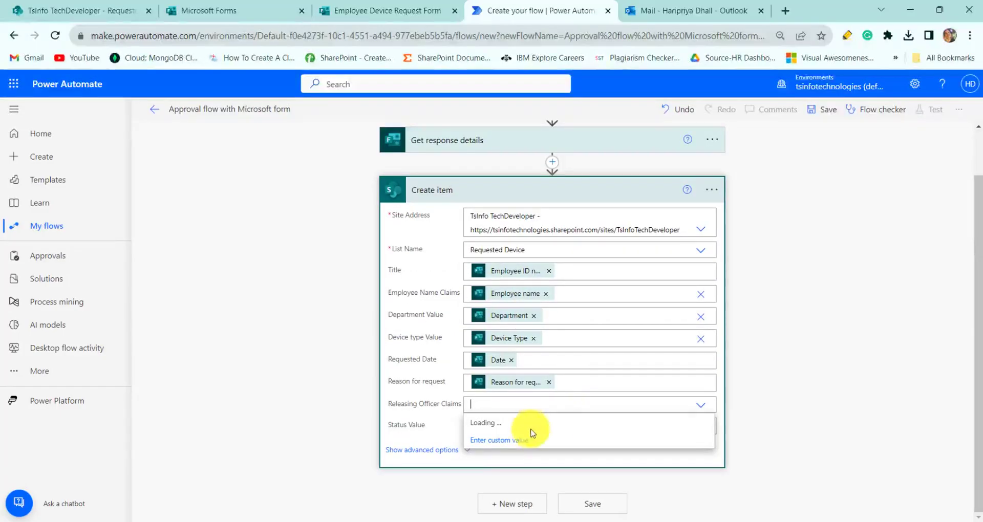
type("H")
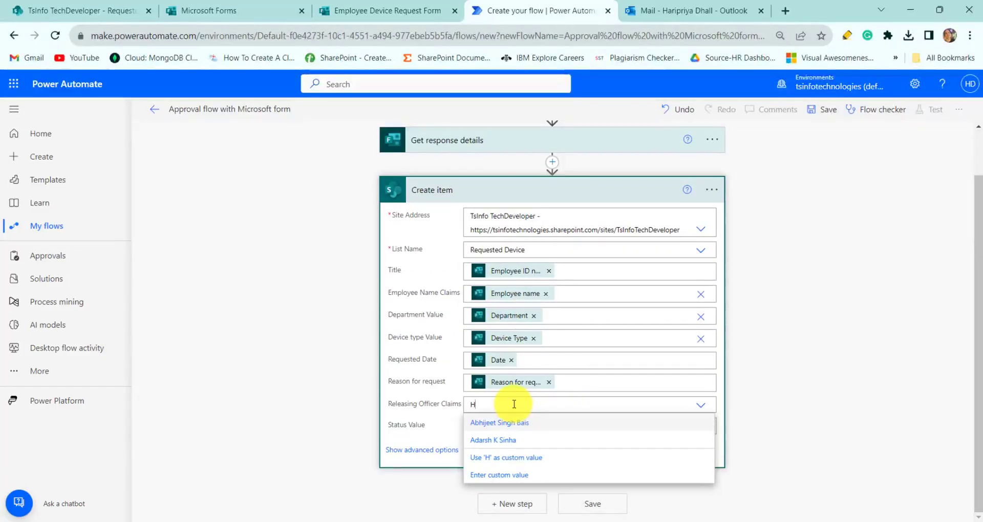
type("aripr")
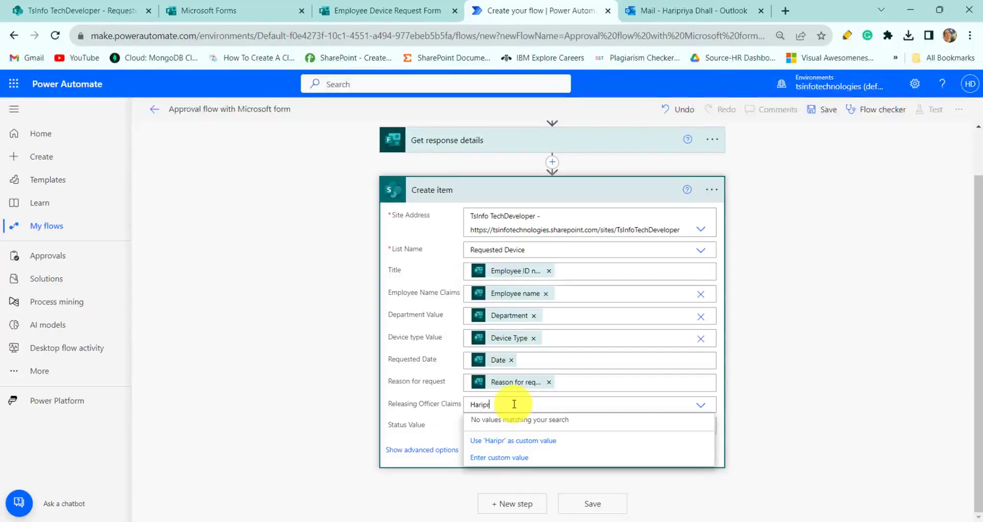
type("iya Dhall")
left_click(506, 437)
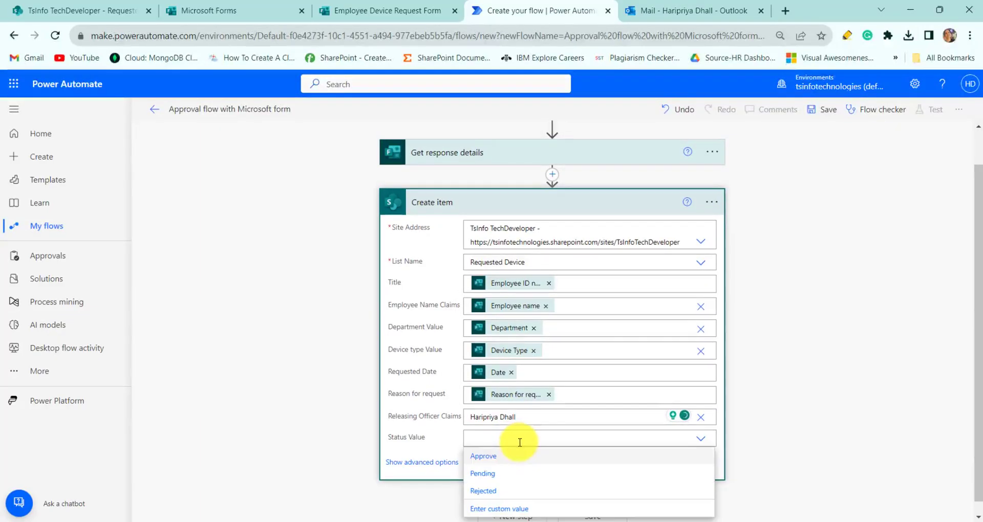
left_click(490, 473)
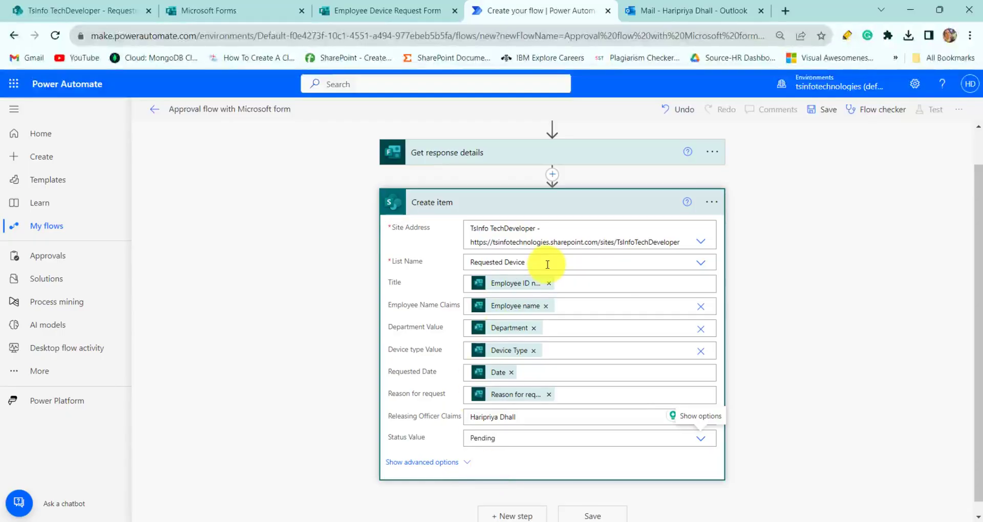
scroll(547, 265, "down", 1)
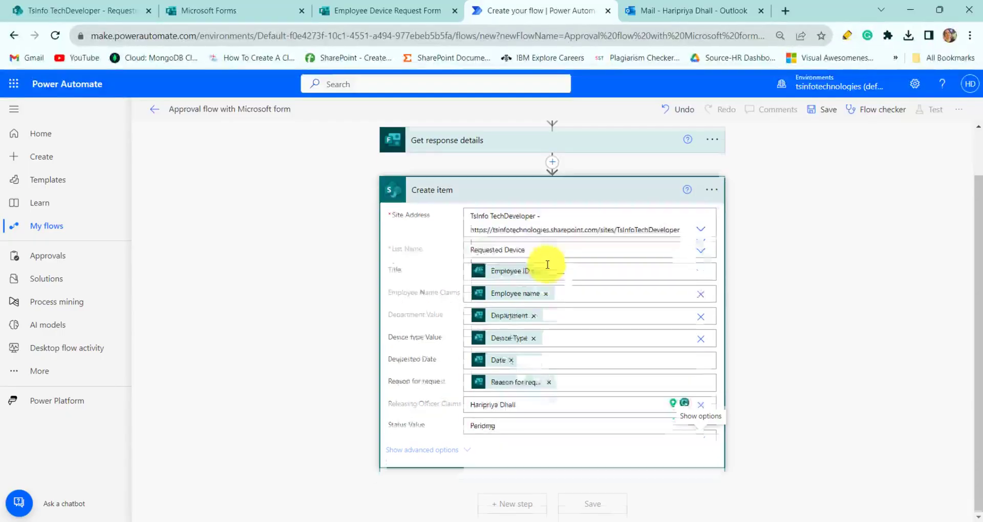
left_click(547, 190)
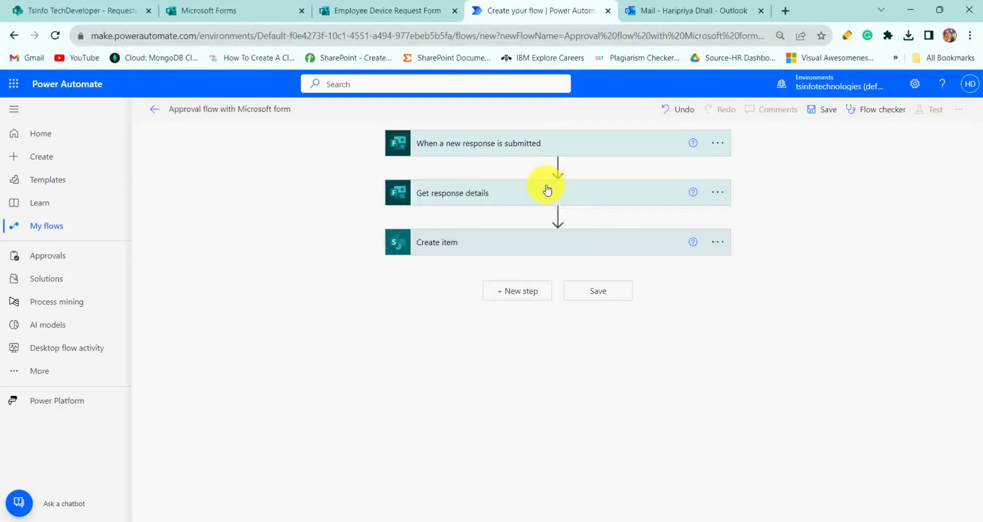
Step: Add a Start and wait for an approval step of type Approve/Reject - First to respond
left_click(525, 297)
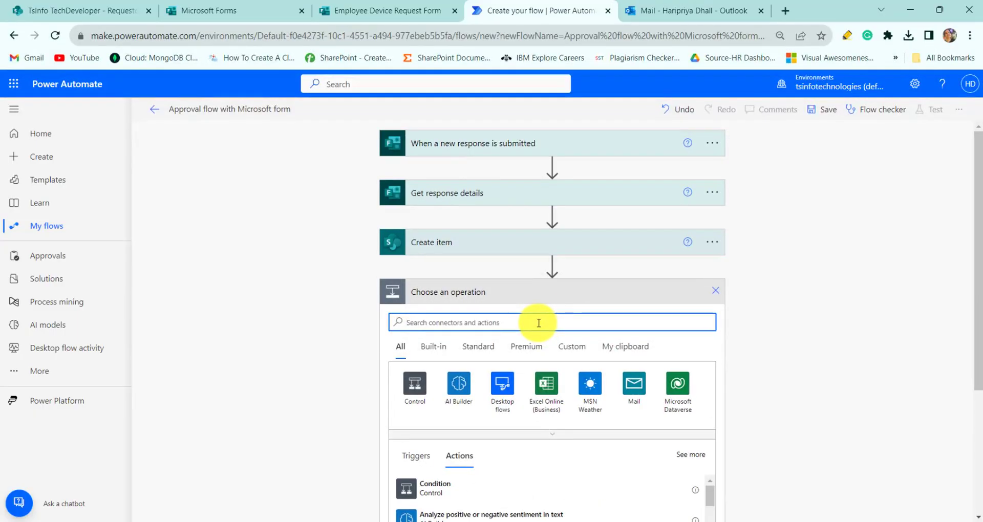
key("BackSpace")
type("Start and wait for")
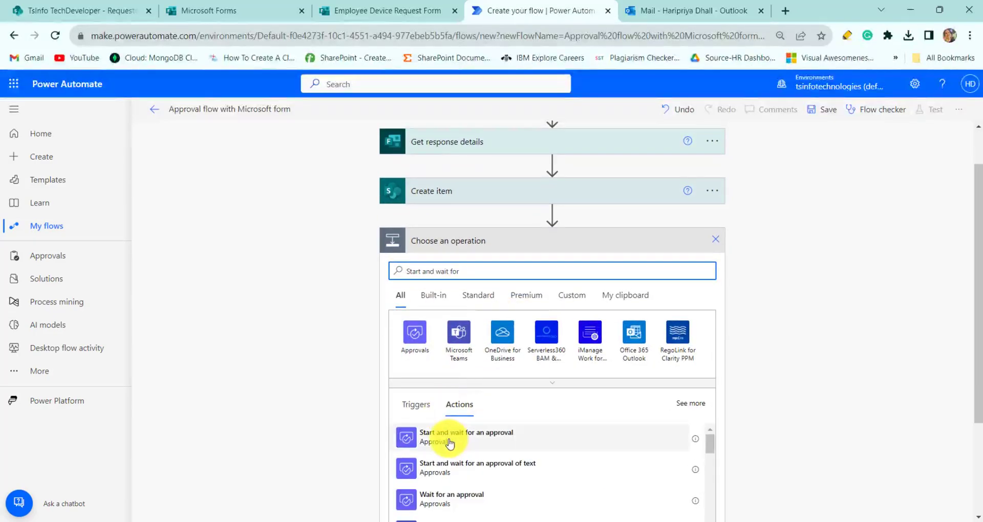
left_click(392, 433)
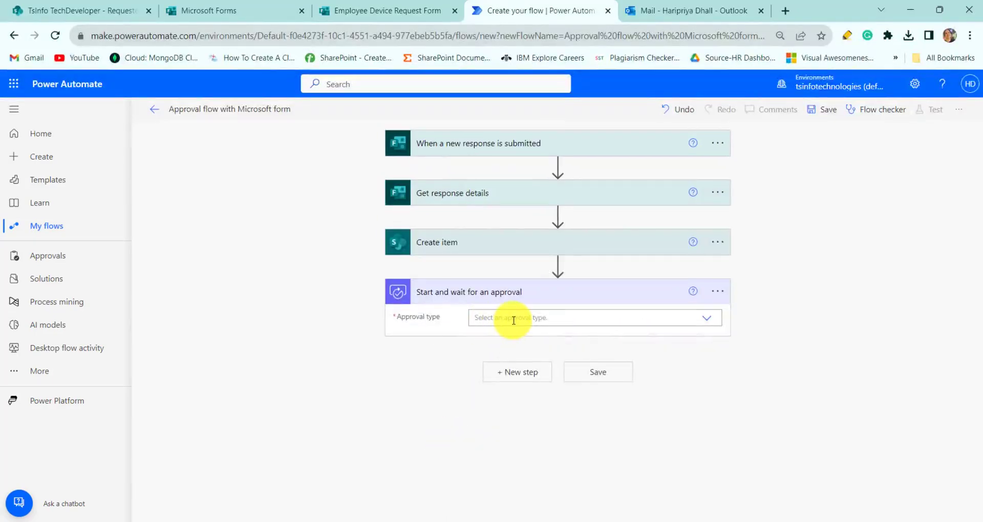
left_click(698, 323)
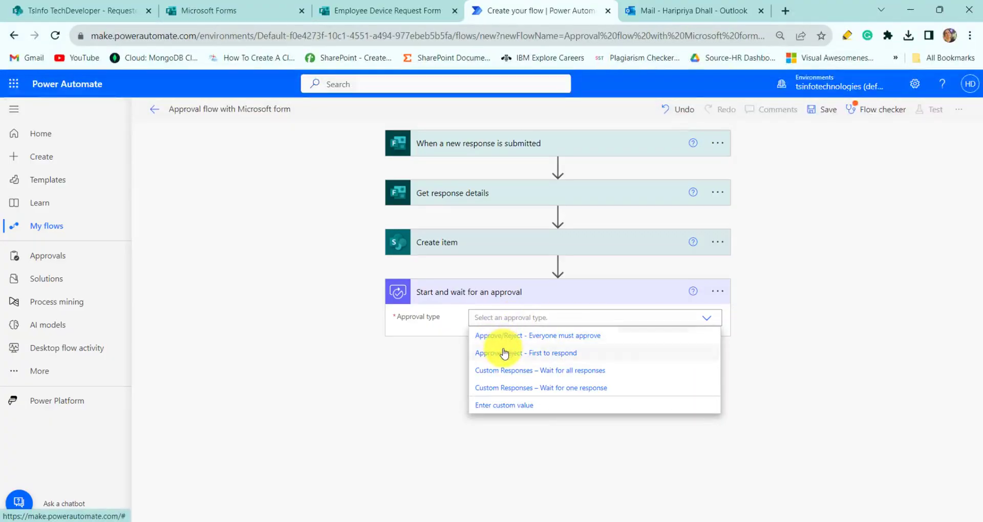
left_click(505, 354)
Step: Title the approval 'Device Type requested by Employee name' using the form's dynamic content
left_click(510, 340)
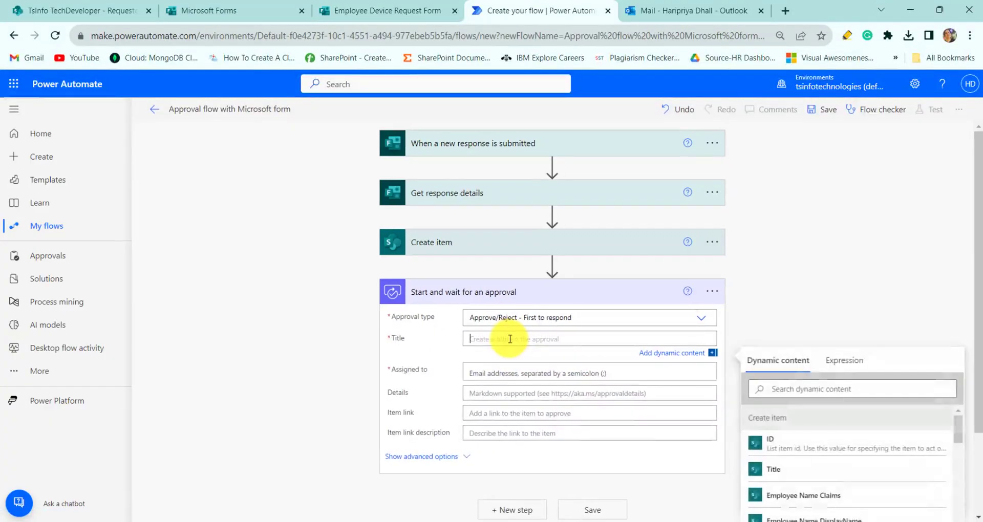
scroll(799, 397, "down", 10)
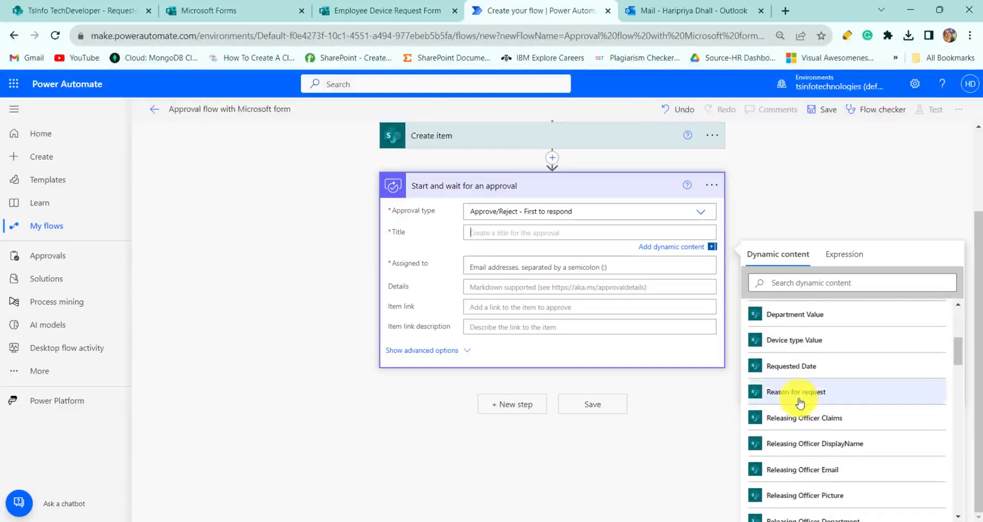
scroll(800, 403, "down", 10)
left_click(802, 363)
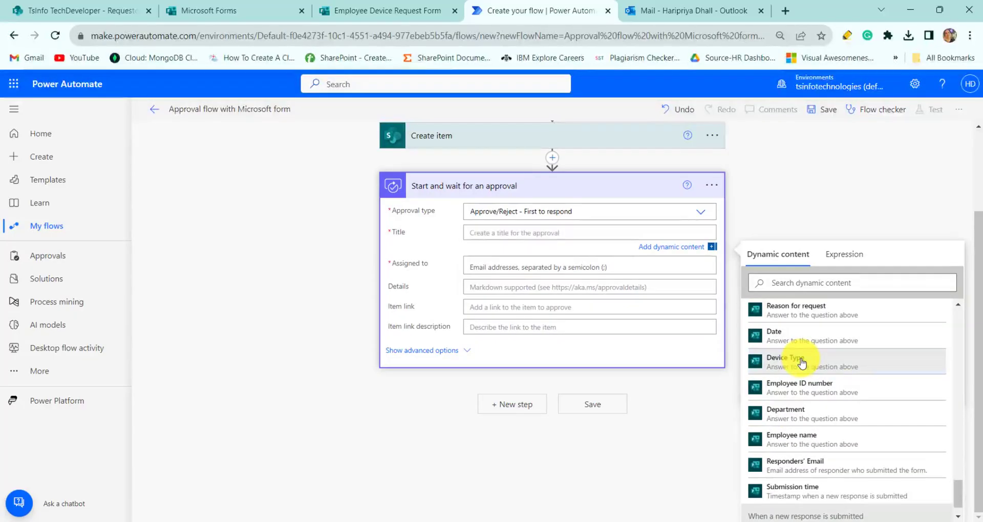
type("requested by")
left_click(825, 470)
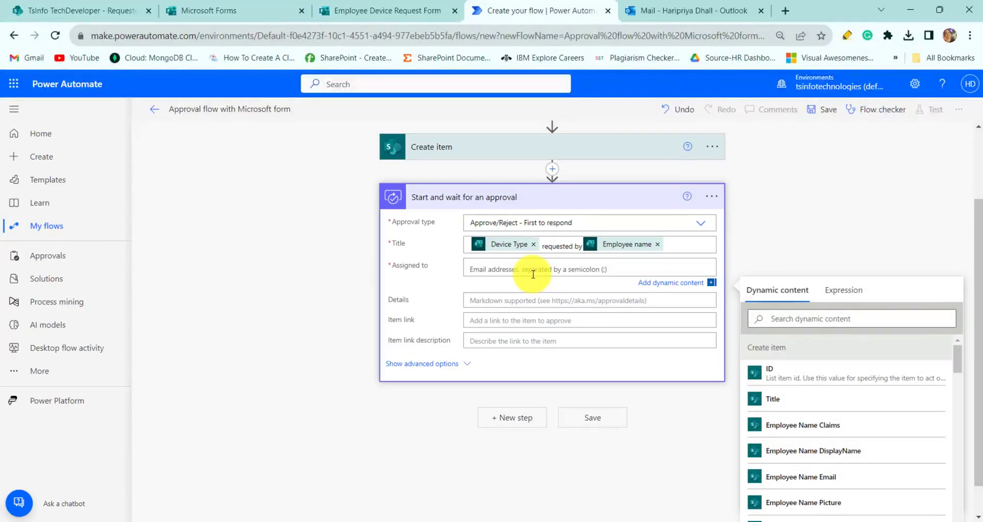
Step: Assign the approval to the chosen approver and collapse the step
left_click(533, 274)
type("har")
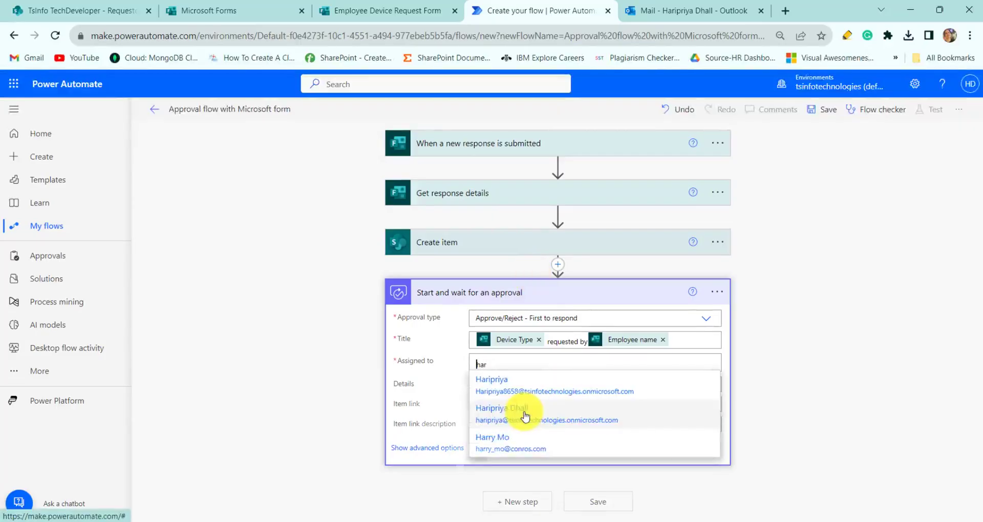
left_click(525, 416)
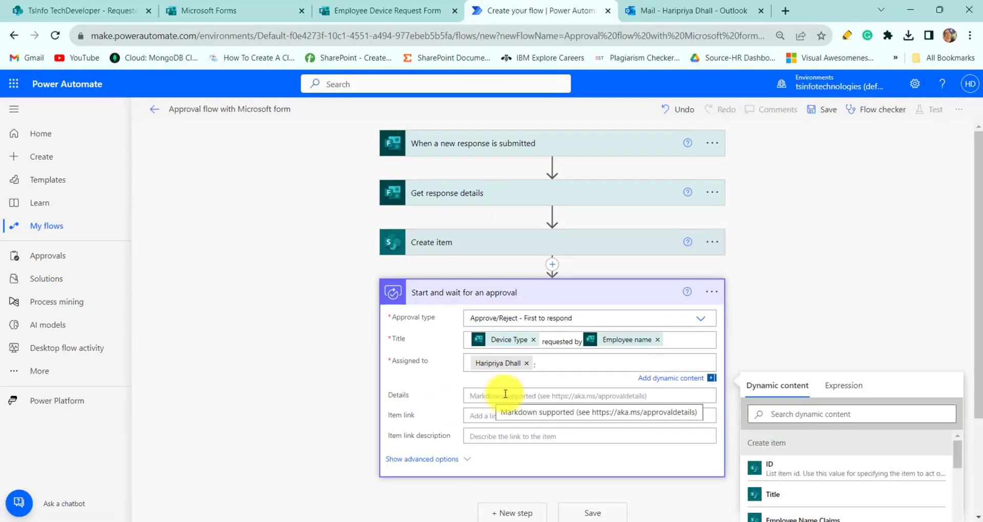
scroll(517, 429, "down", 1)
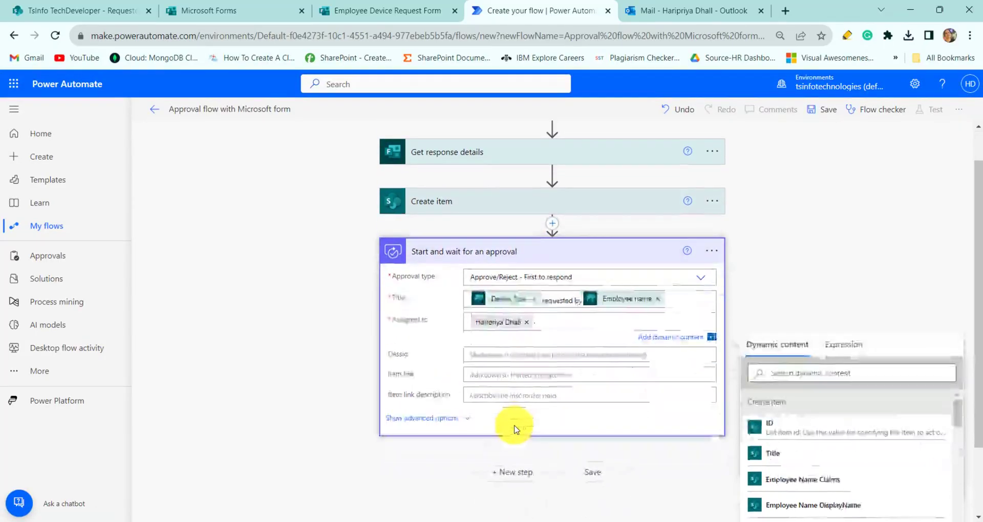
left_click(566, 255)
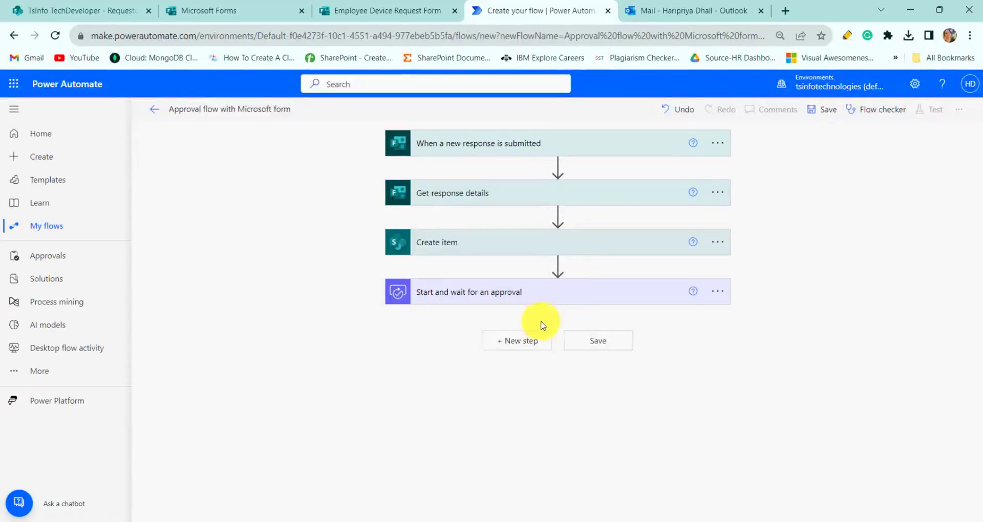
Step: Add a Condition testing whether the approval's Outcome is equal to 'Approve'
left_click(519, 343)
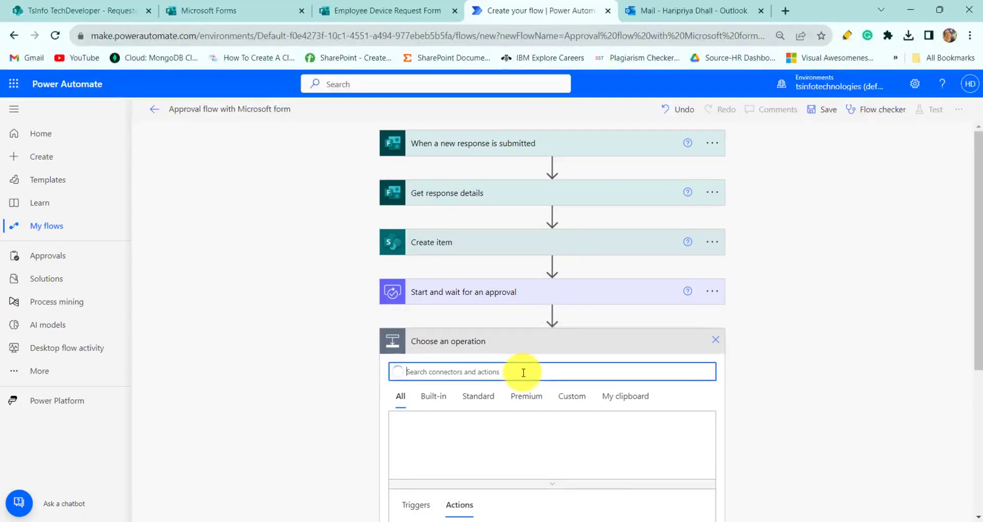
type("conditio")
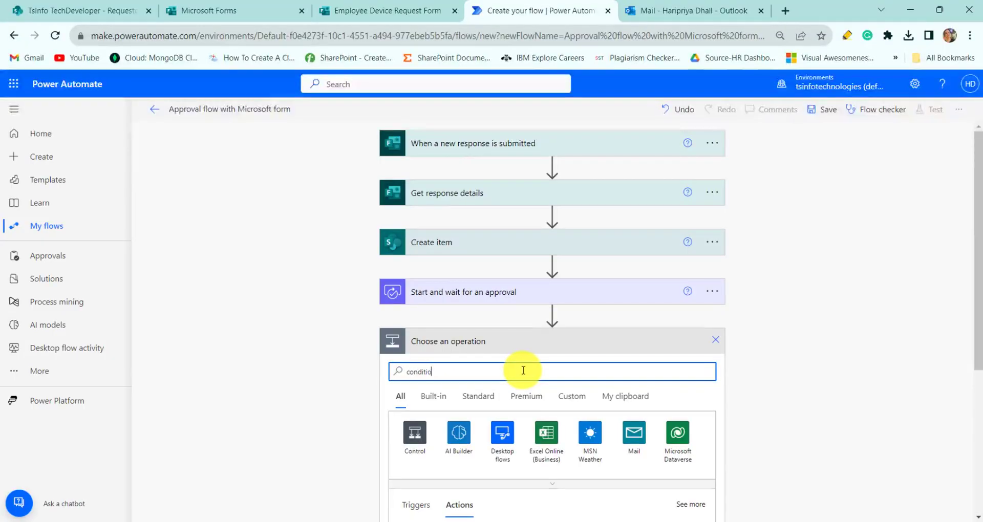
left_click(460, 422)
left_click(463, 312)
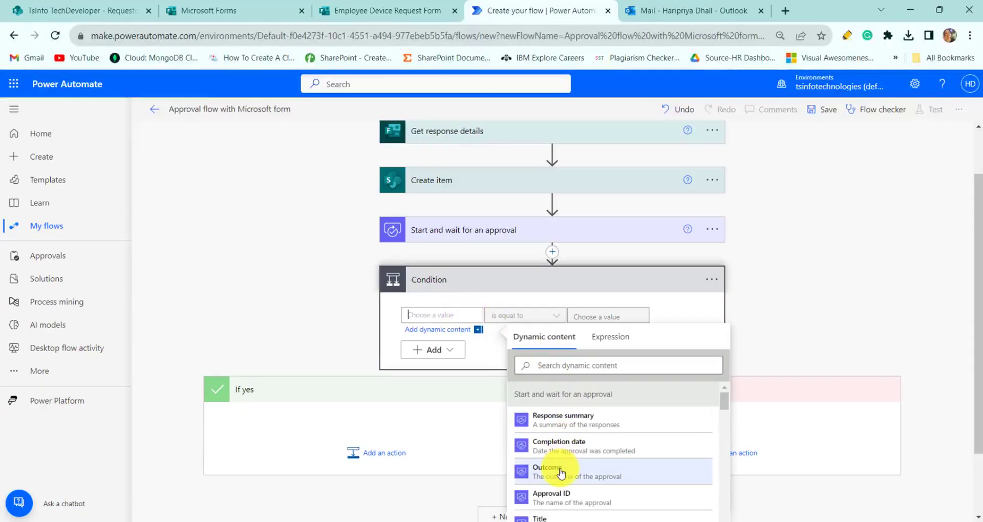
left_click(560, 471)
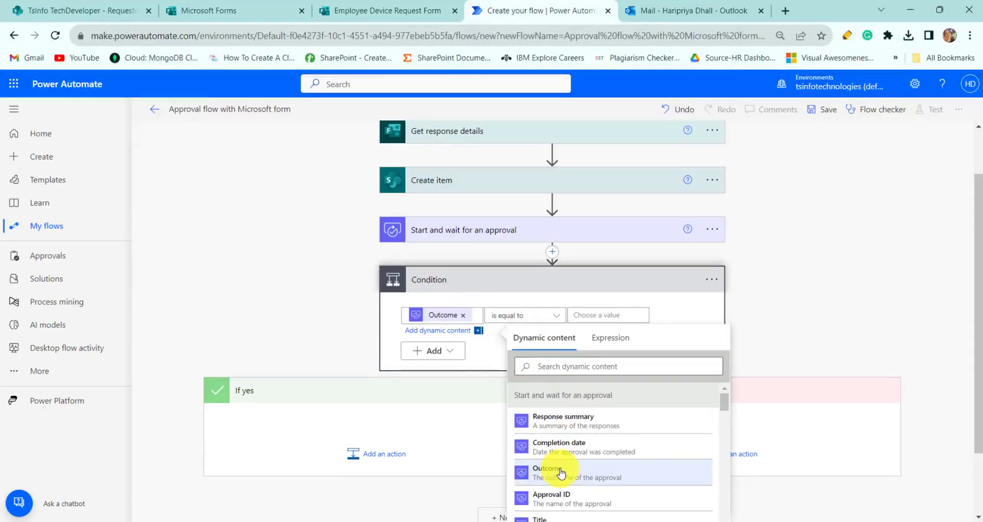
left_click(606, 316)
type("Approve")
left_click(374, 449)
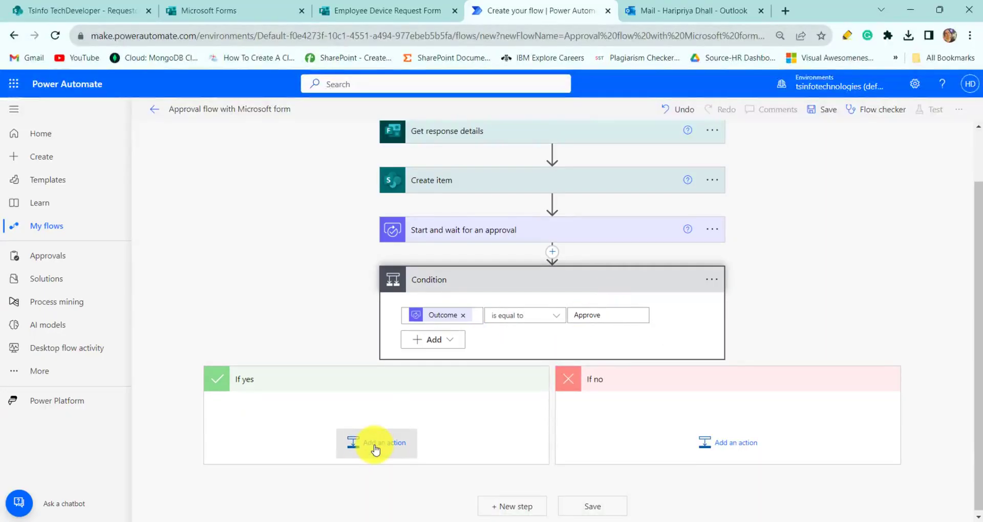
Step: In If yes, send an email to the employee with subject 'Device request approved' and a collect-from-office body
left_click(375, 443)
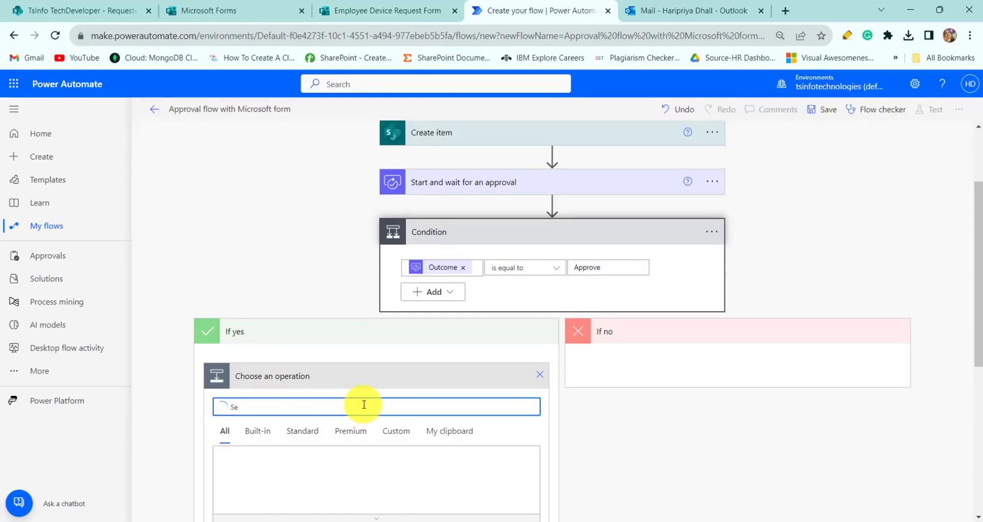
type("Send an")
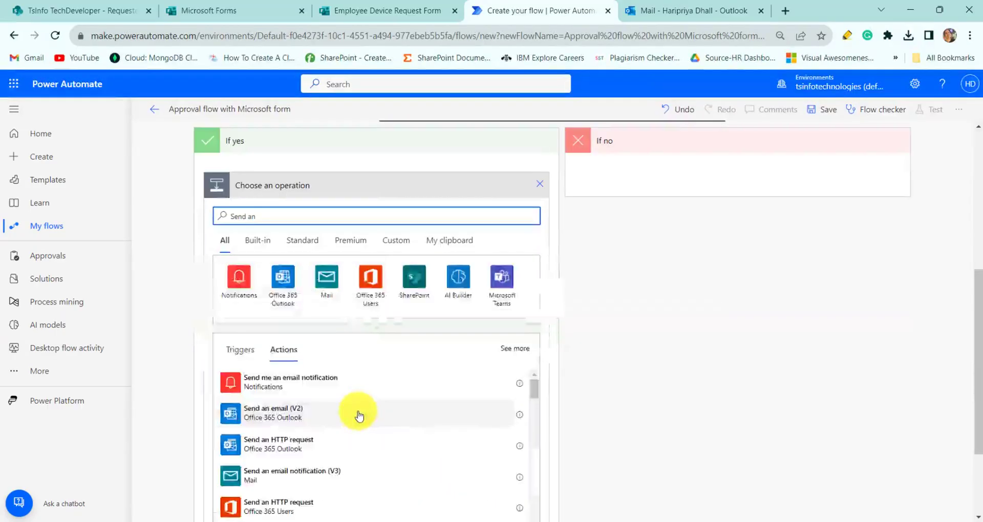
left_click(358, 414)
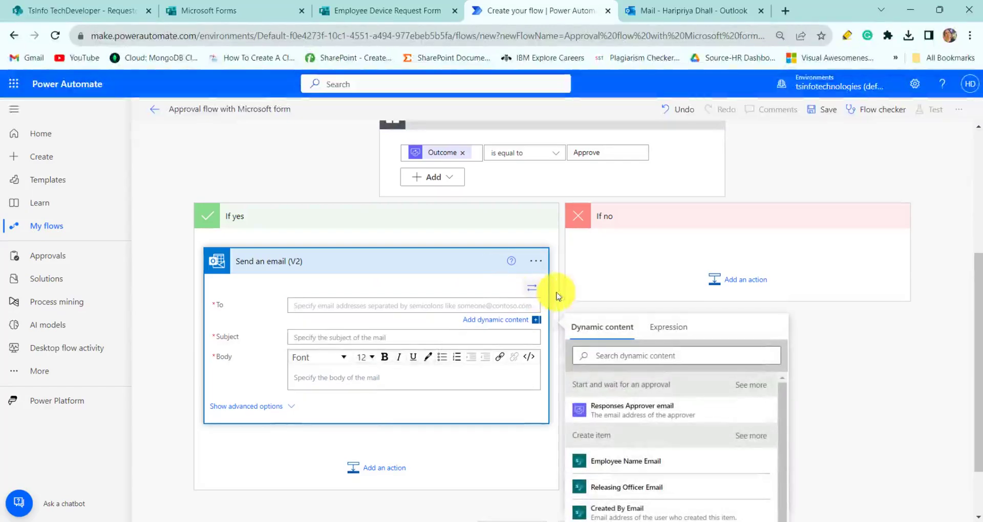
scroll(660, 336, "down", 1)
left_click(655, 392)
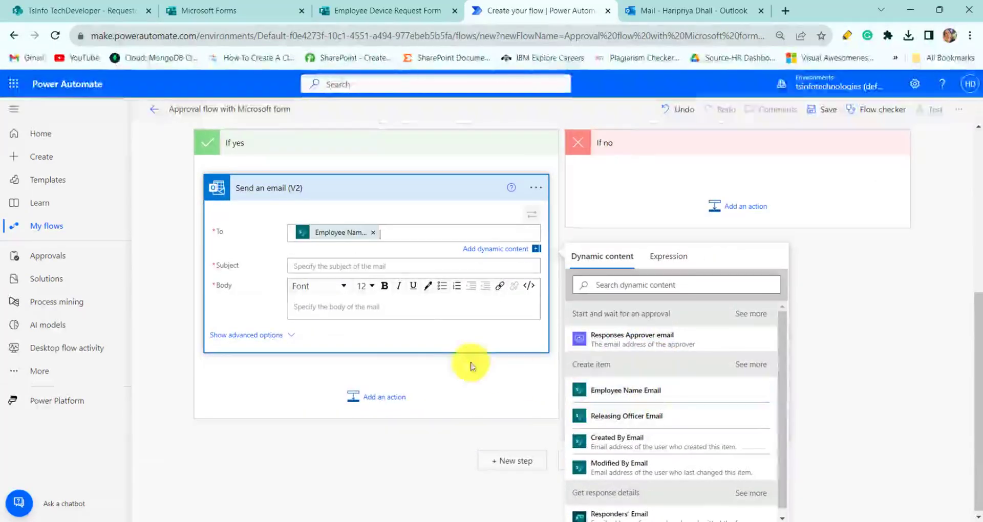
left_click(394, 265)
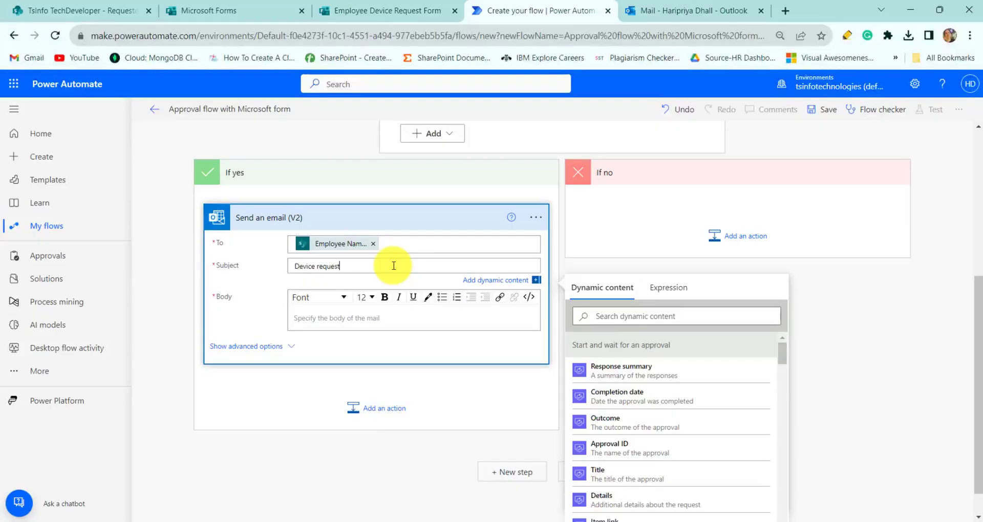
type("Device request approved")
left_click(331, 319)
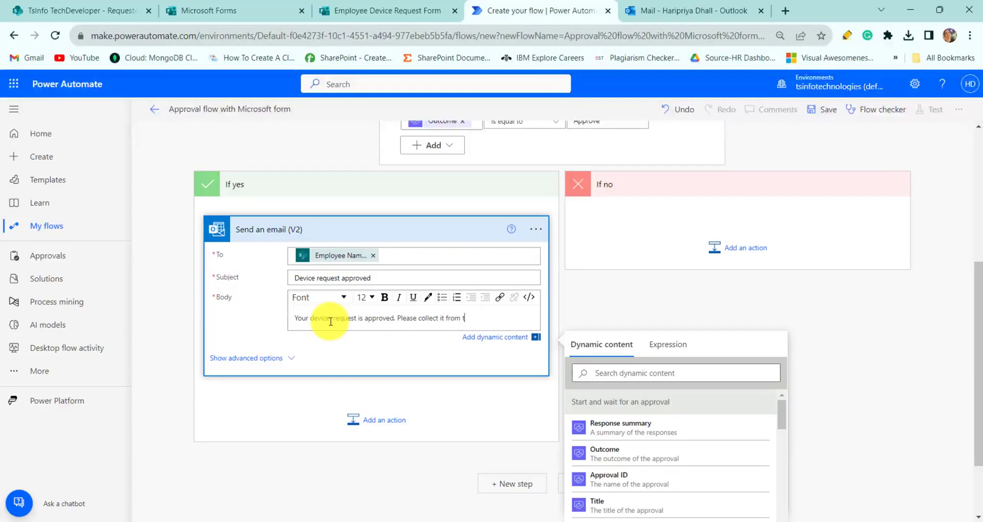
type("ce.")
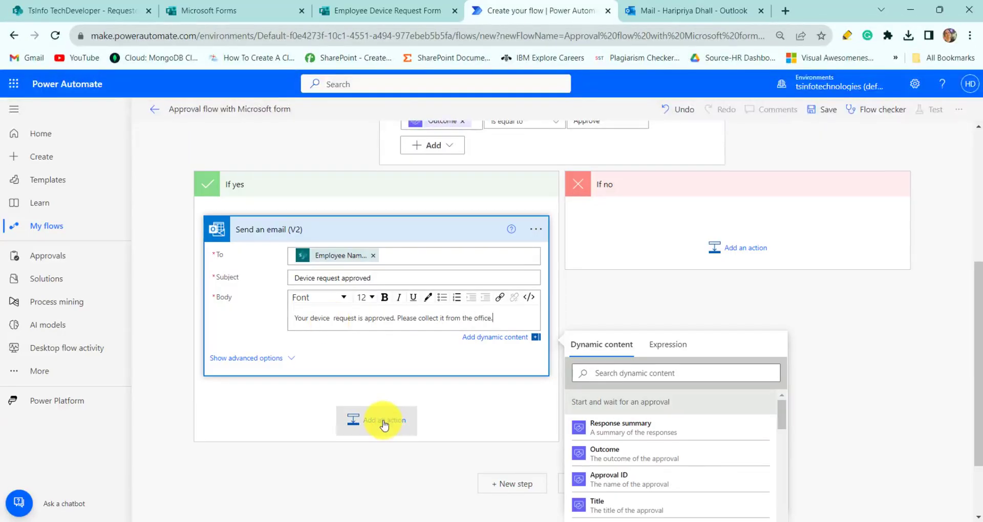
left_click(384, 424)
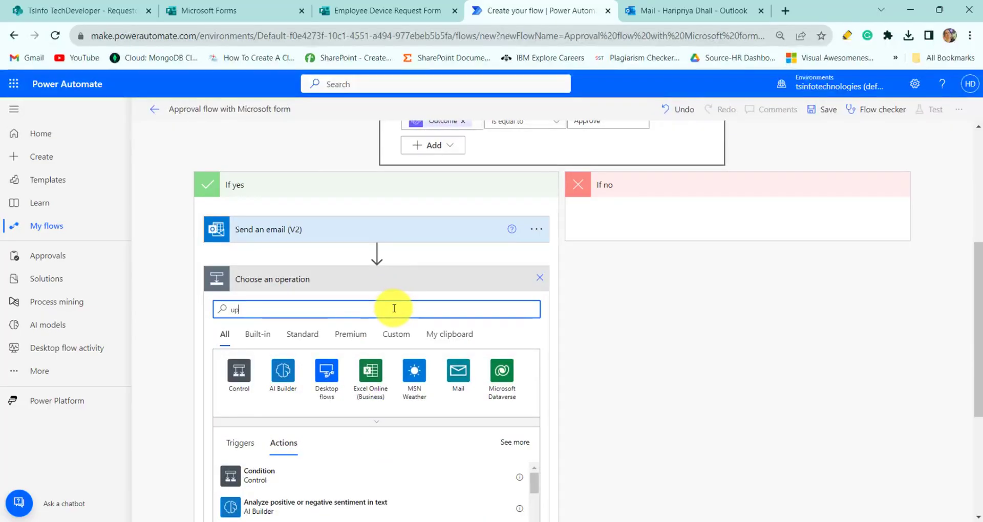
Step: Add a SharePoint Update item for the TsInfo TechDeveloper site and the Requested Device list
type("update item a")
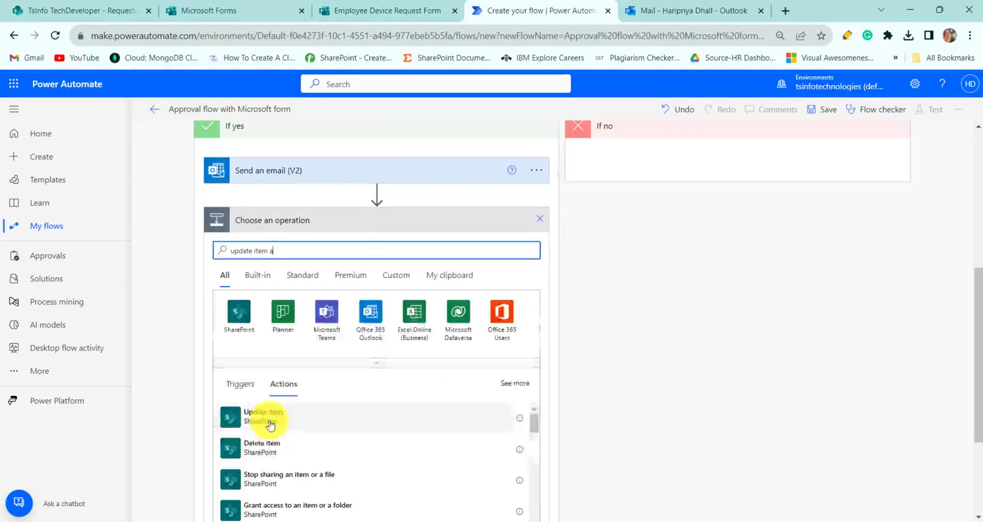
left_click(270, 426)
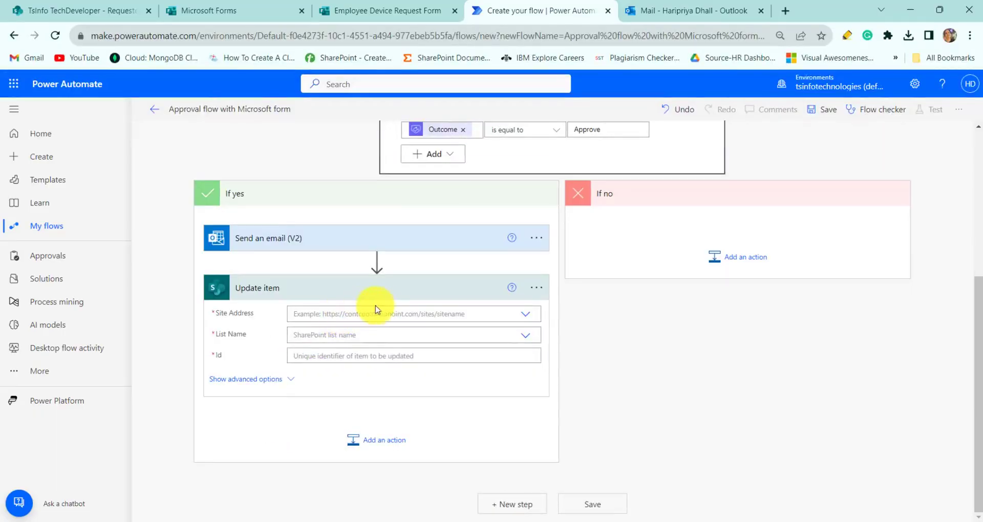
left_click(524, 318)
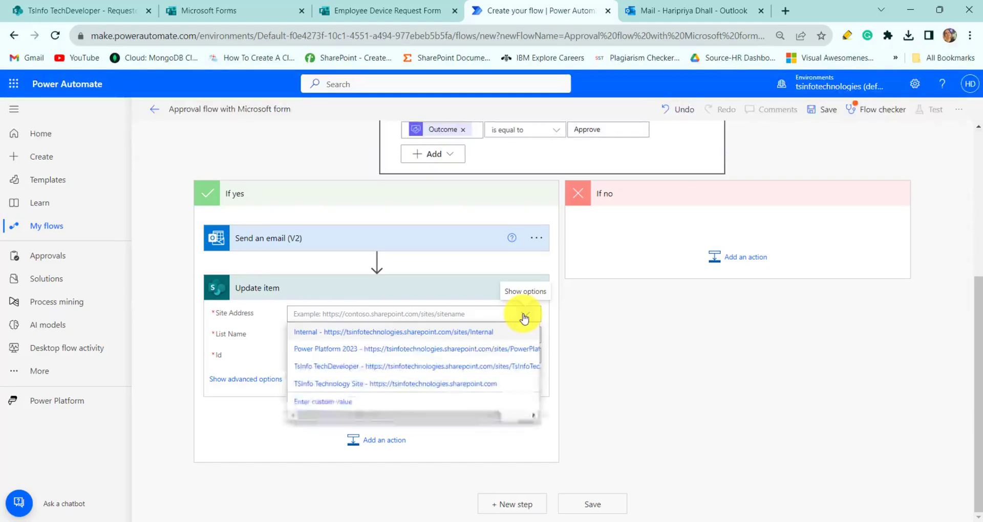
left_click(417, 360)
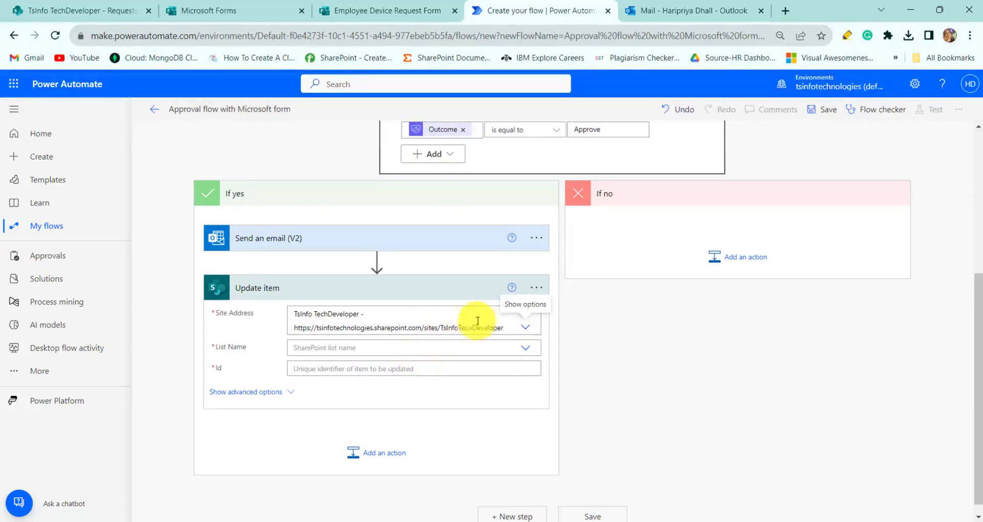
left_click(526, 348)
scroll(479, 441, "up", 3)
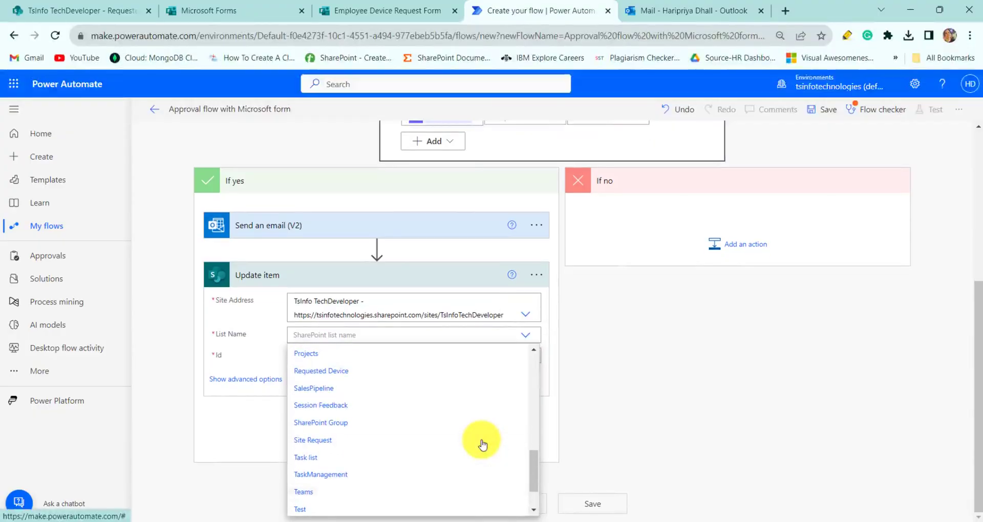
left_click(321, 424)
Step: Set the Update item Id to Create item's ID and Status Value to Approve
left_click(378, 356)
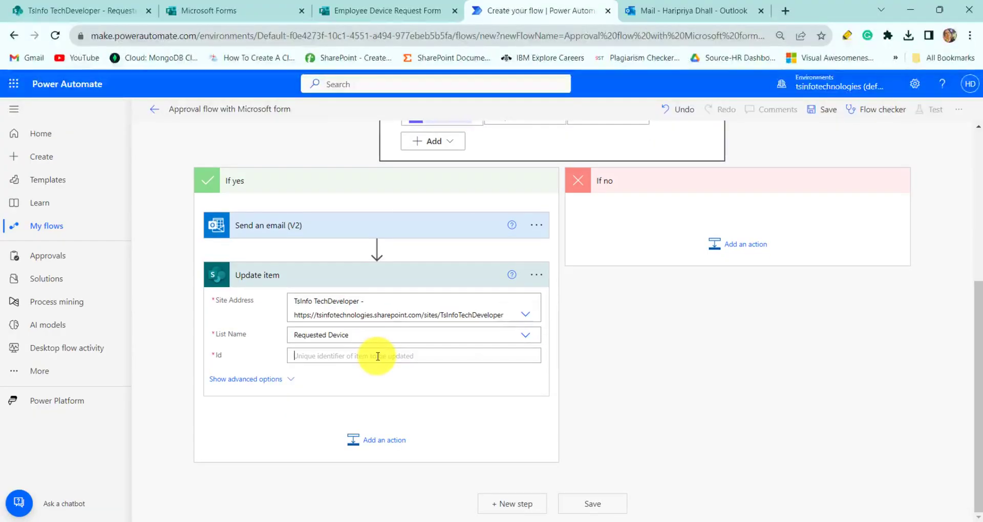
left_click(615, 460)
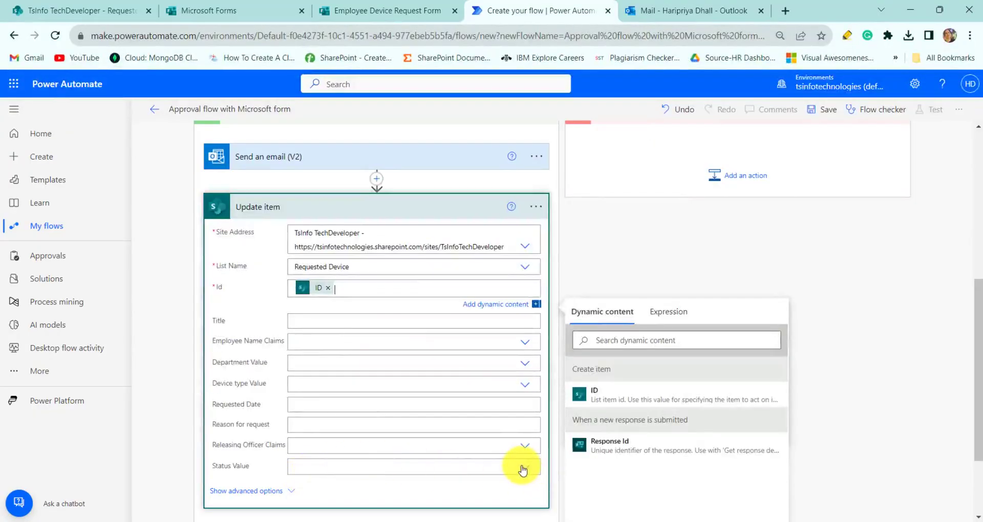
left_click(522, 468)
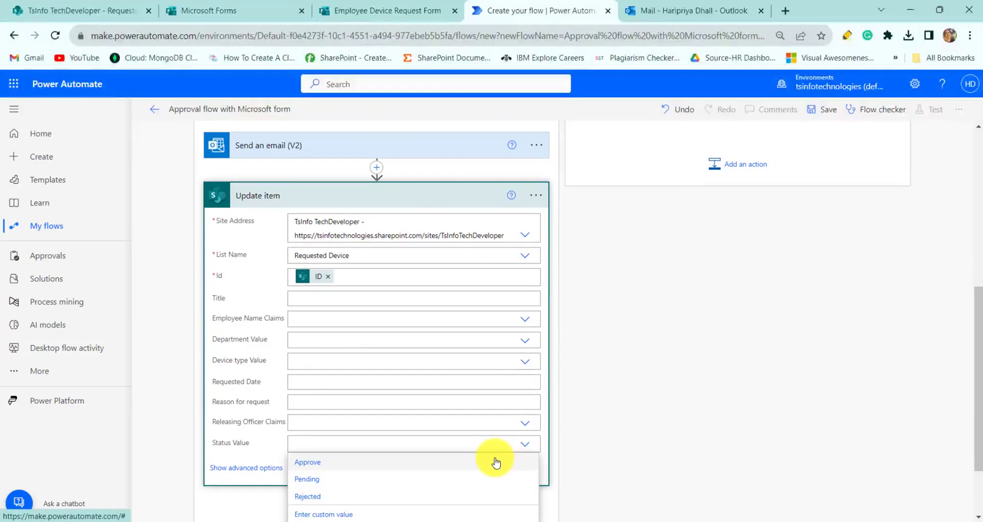
left_click(495, 462)
scroll(424, 226, "up", 5)
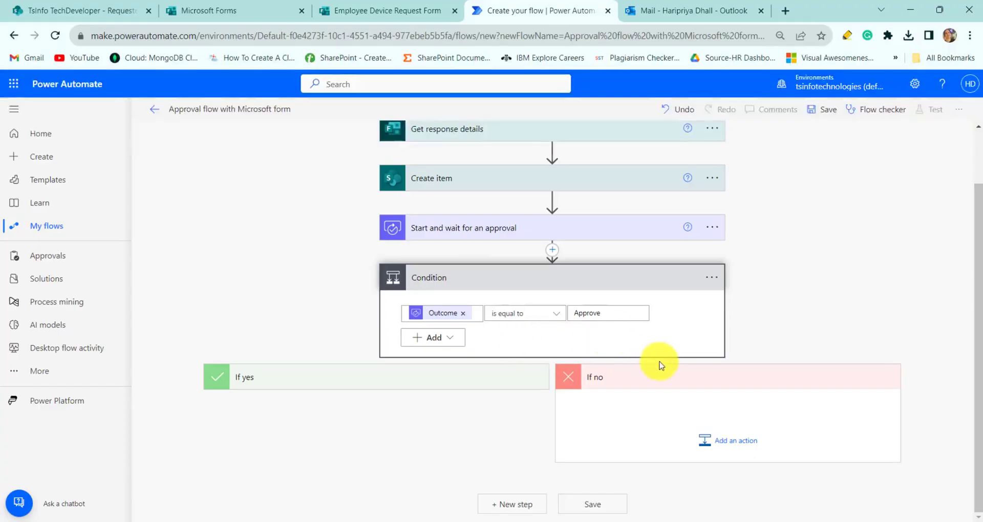
Step: Copy the If yes branch's Send an email (V2) and Update item actions to the clipboard
left_click(735, 441)
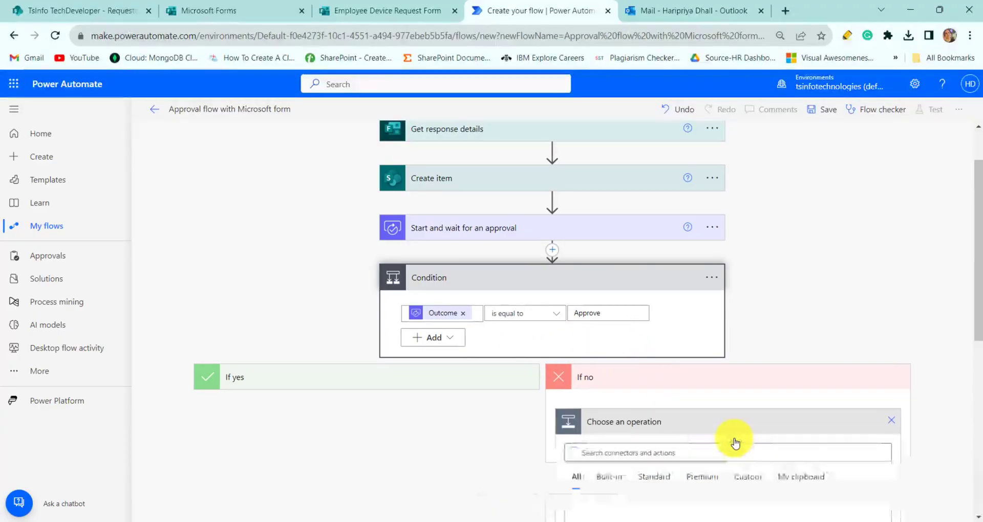
left_click(390, 376)
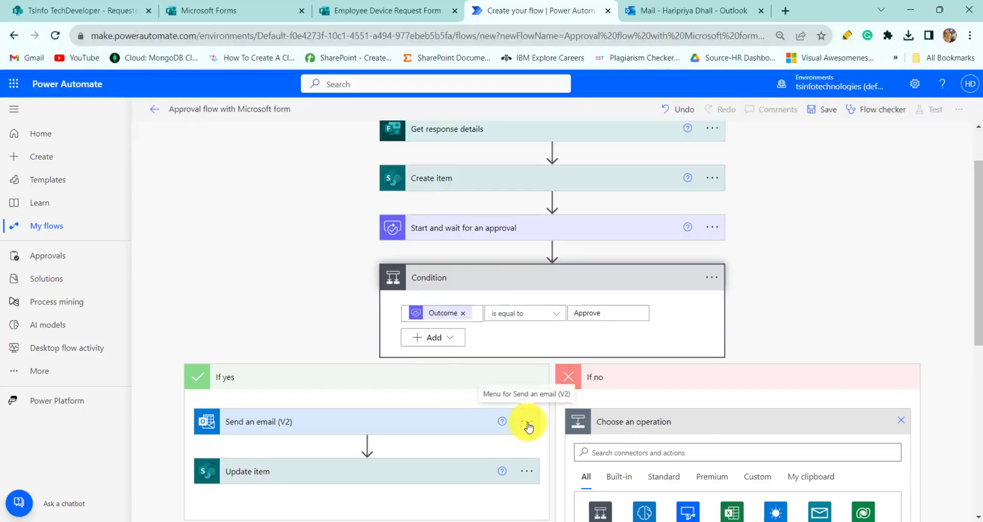
left_click(527, 422)
left_click(609, 261)
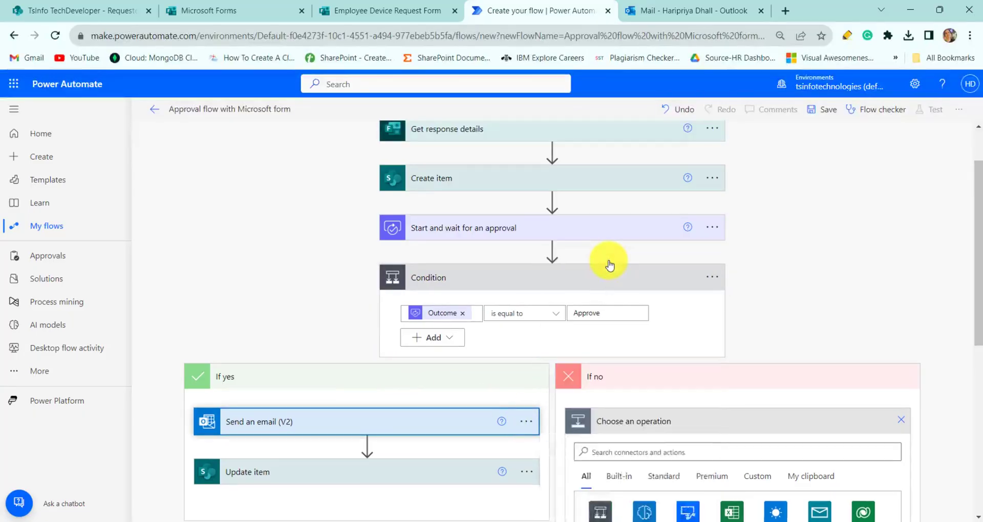
left_click(529, 474)
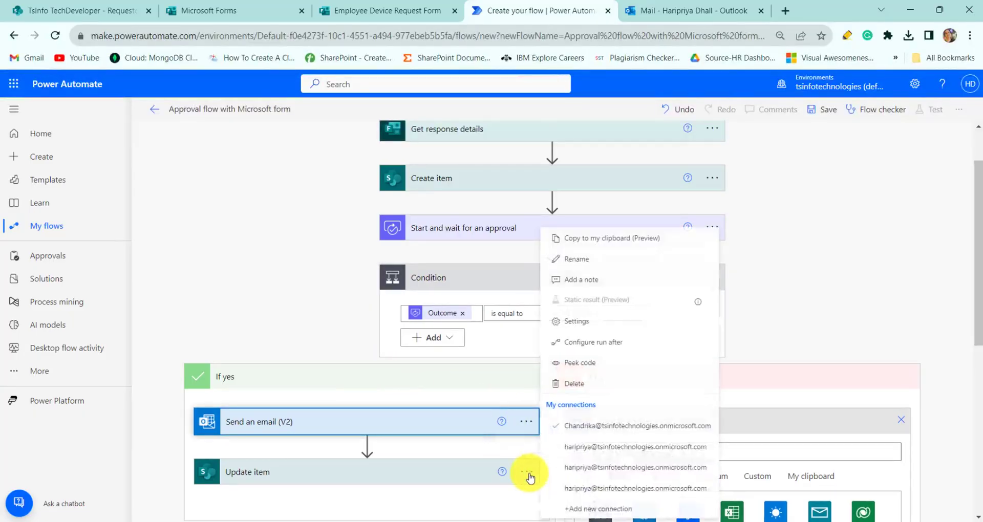
left_click(618, 239)
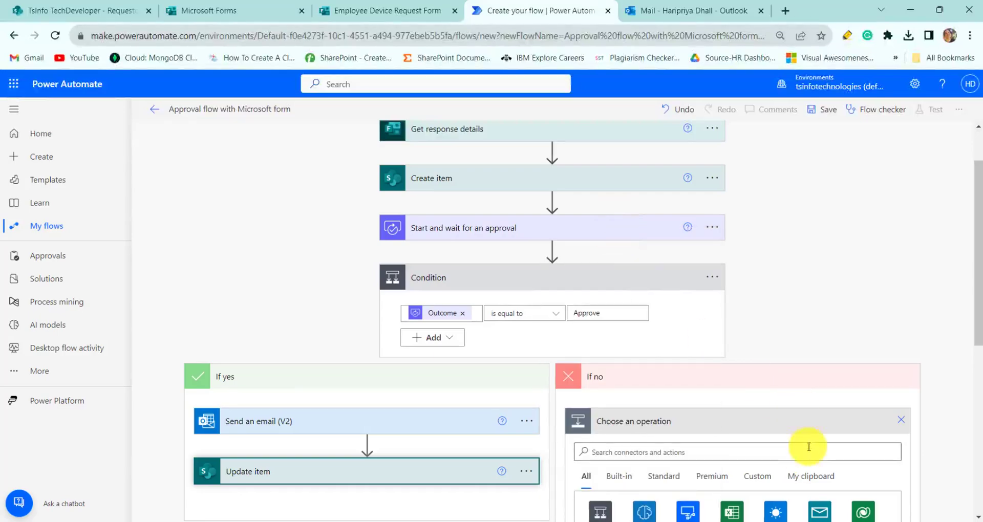
Step: Paste the copied email and Update item actions into the If no branch
left_click(806, 480)
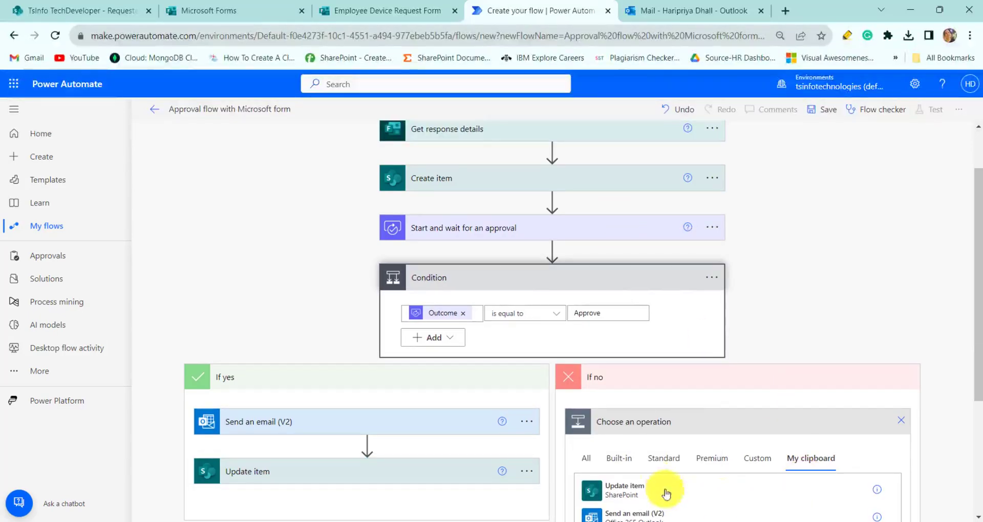
scroll(699, 384, "down", 2)
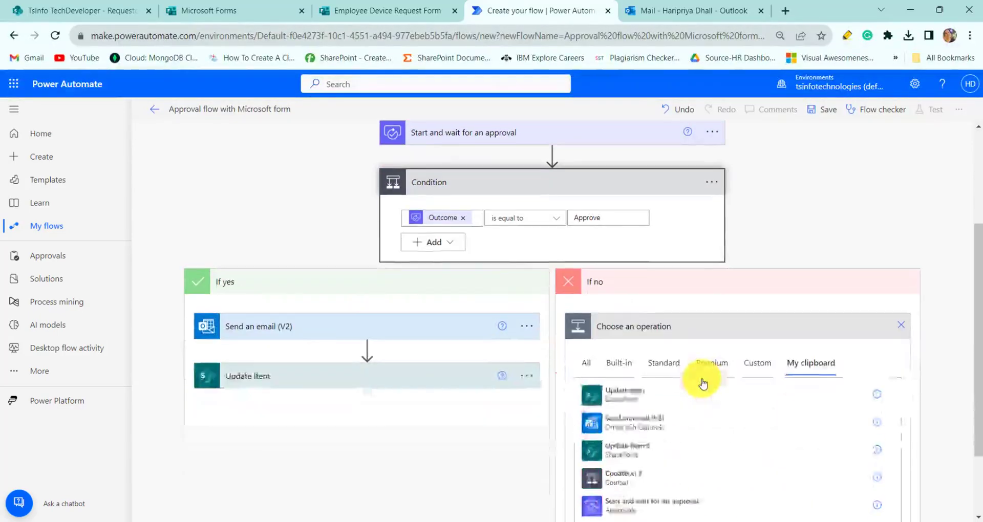
left_click(631, 429)
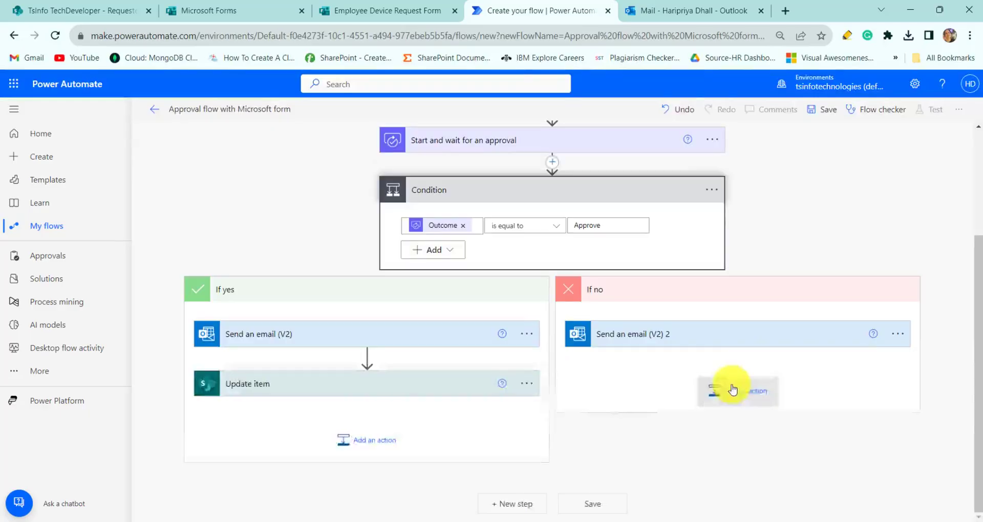
left_click(725, 390)
left_click(817, 440)
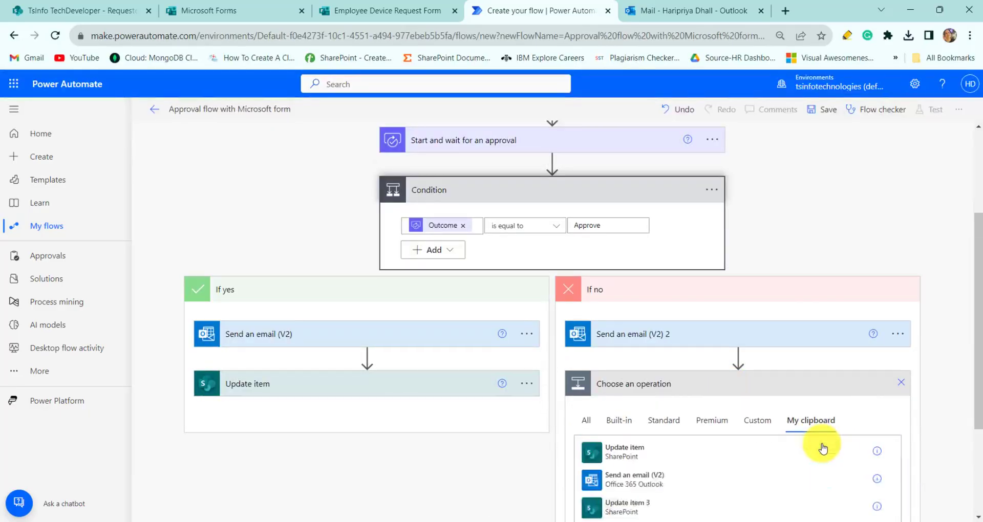
left_click(590, 450)
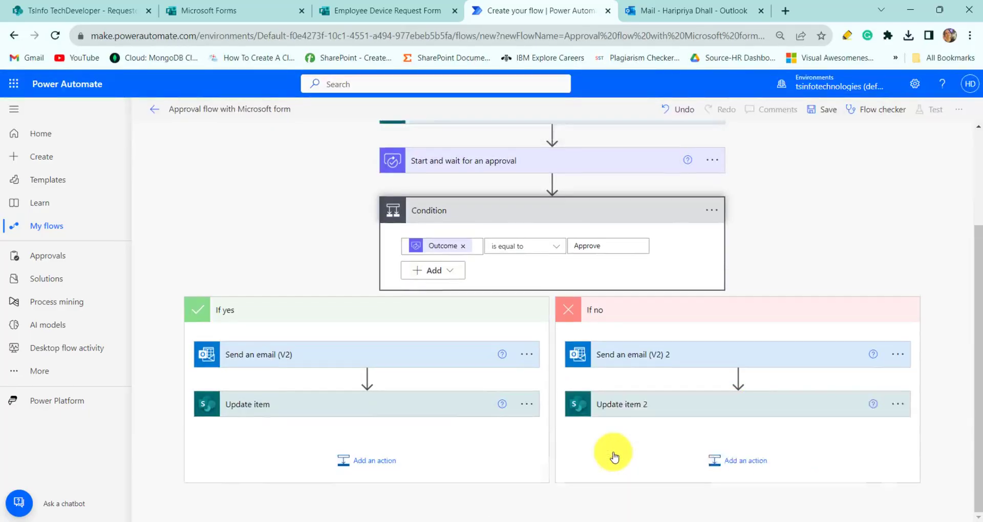
left_click(722, 339)
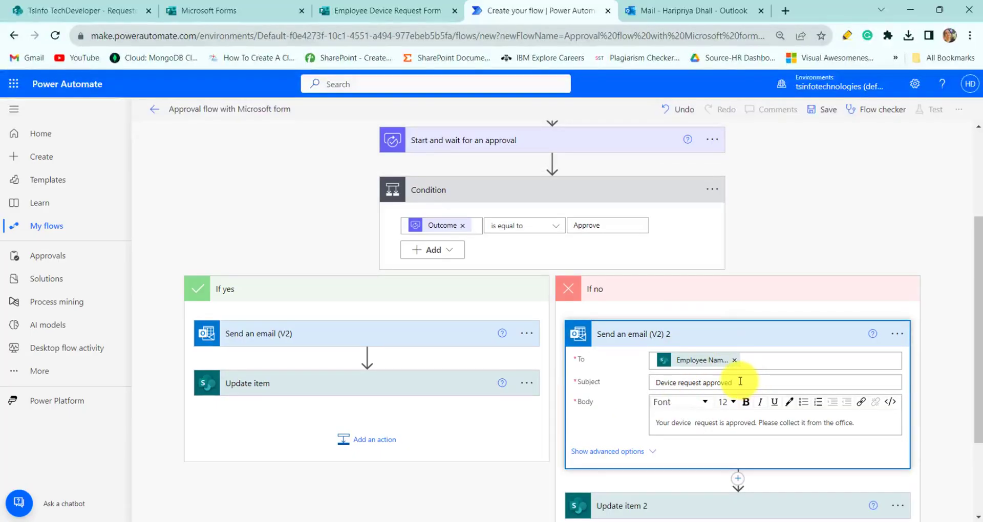
Step: Change the If no email to say 'rejected' and delete the collect-from-office sentence
left_click(739, 382)
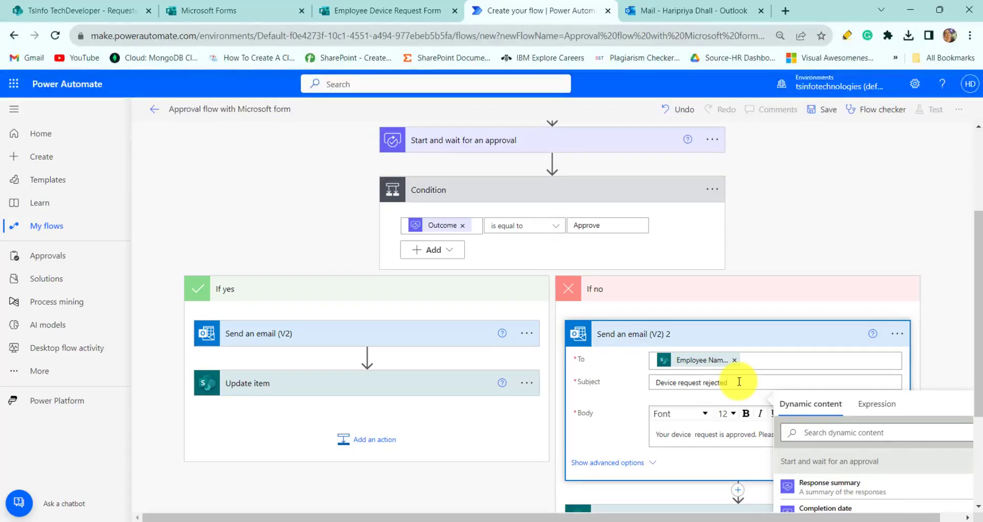
type("rejected")
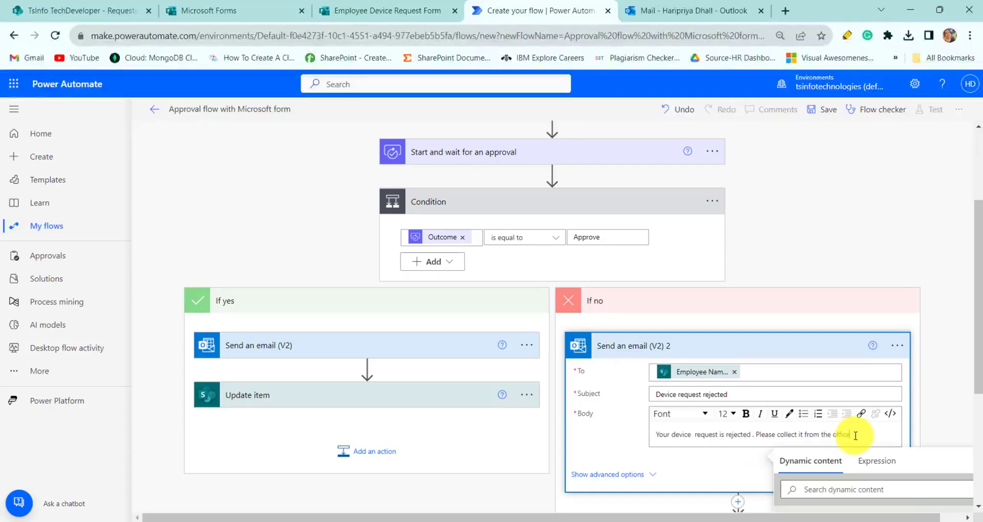
key("BackSpace")
key("BackSpace")
key("BackSpace")
key("BackSpace")
key("BackSpace")
key("BackSpace")
key("BackSpace")
key("BackSpace")
key("BackSpace")
scroll(653, 449, "down", 3)
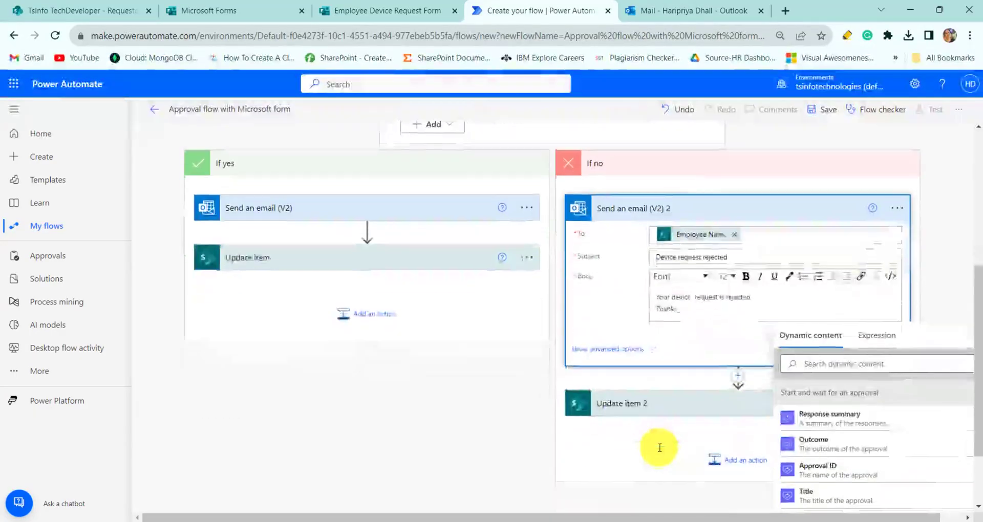
left_click(702, 421)
Step: Expand Update item 2 and show the choices for its Status Value field
left_click(714, 404)
scroll(712, 402, "down", 5)
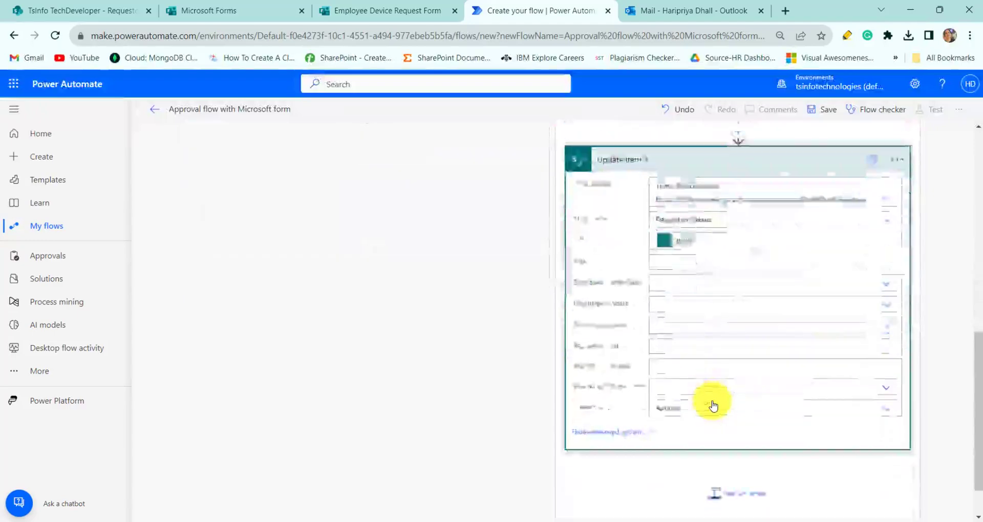
left_click(779, 355)
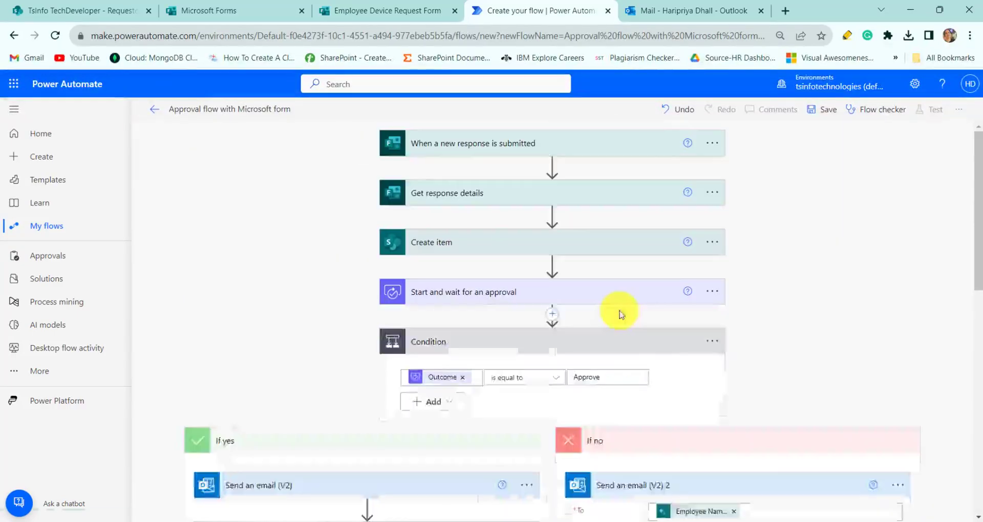
Step: Save the flow and start a manual test that waits for a new form response
left_click(824, 111)
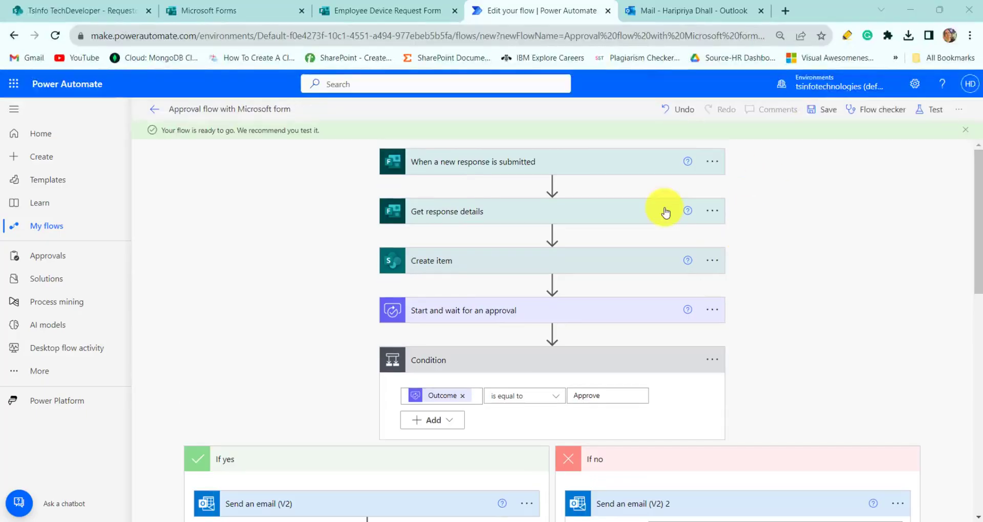
left_click(924, 112)
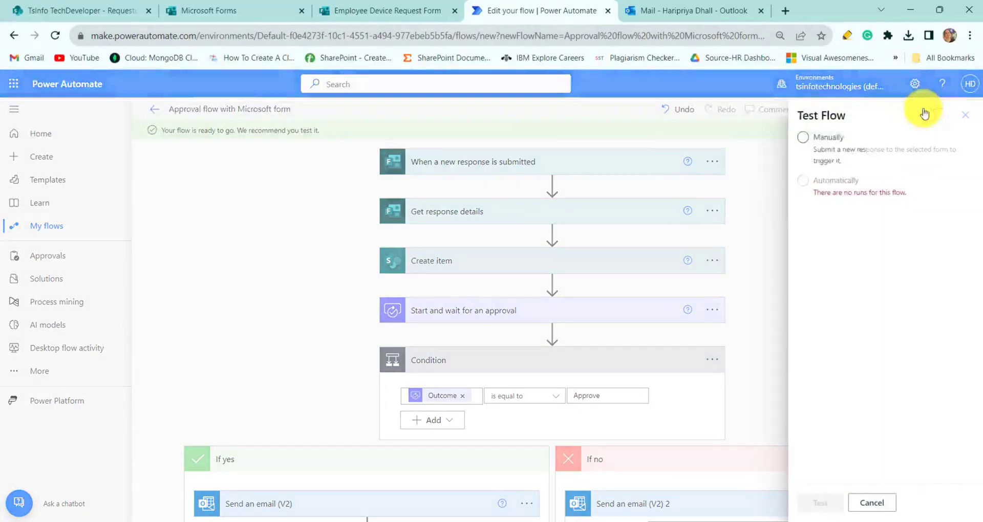
left_click(803, 139)
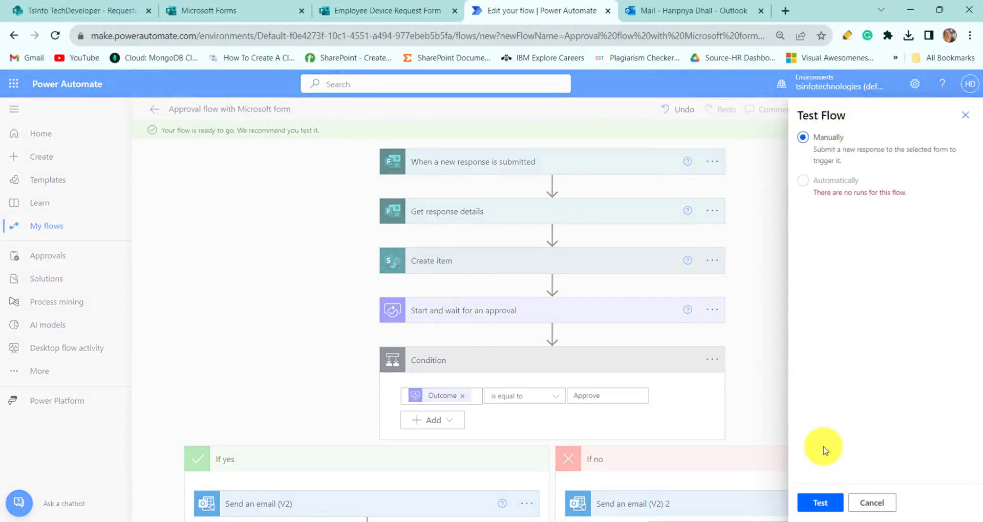
left_click(822, 503)
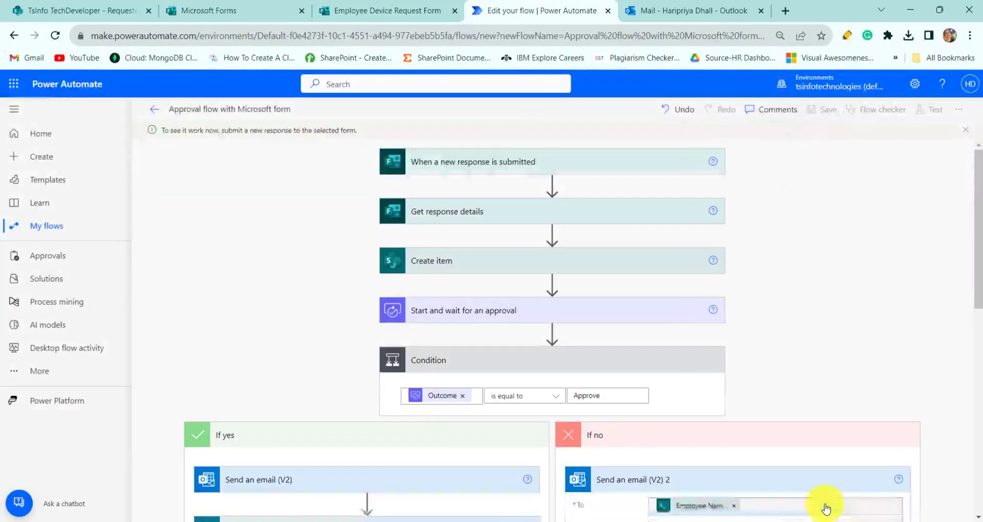
left_click(377, 6)
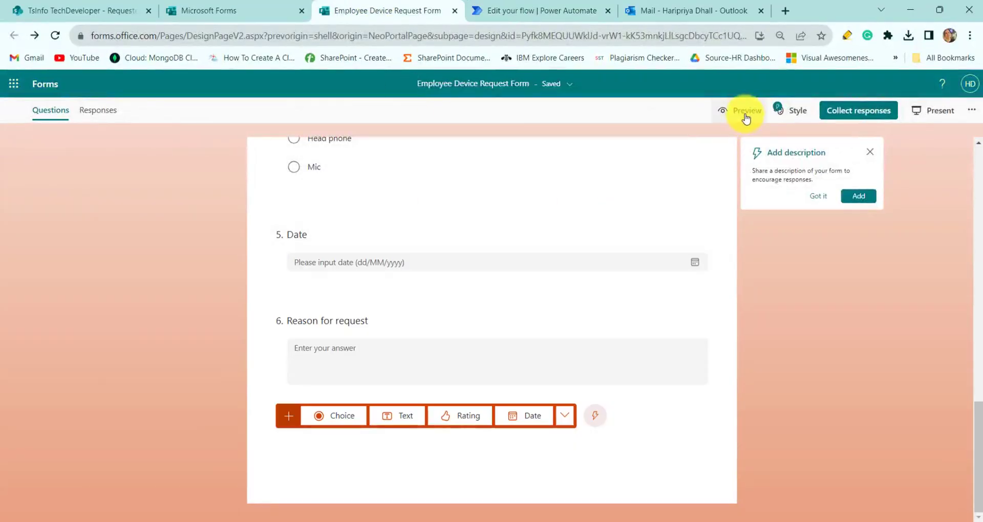
Step: Preview the form, start it, and fill in the Employee ID and employee's name
left_click(742, 113)
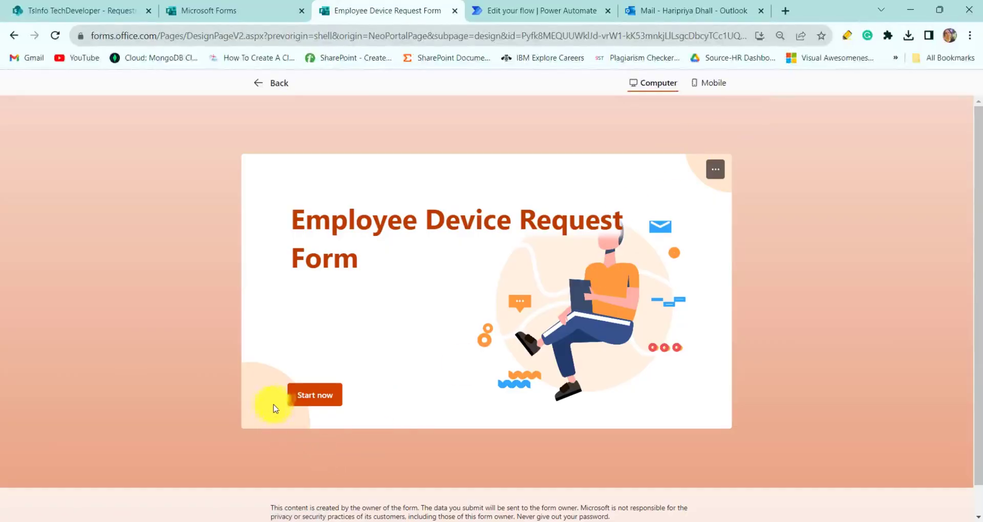
left_click(317, 404)
left_click(407, 244)
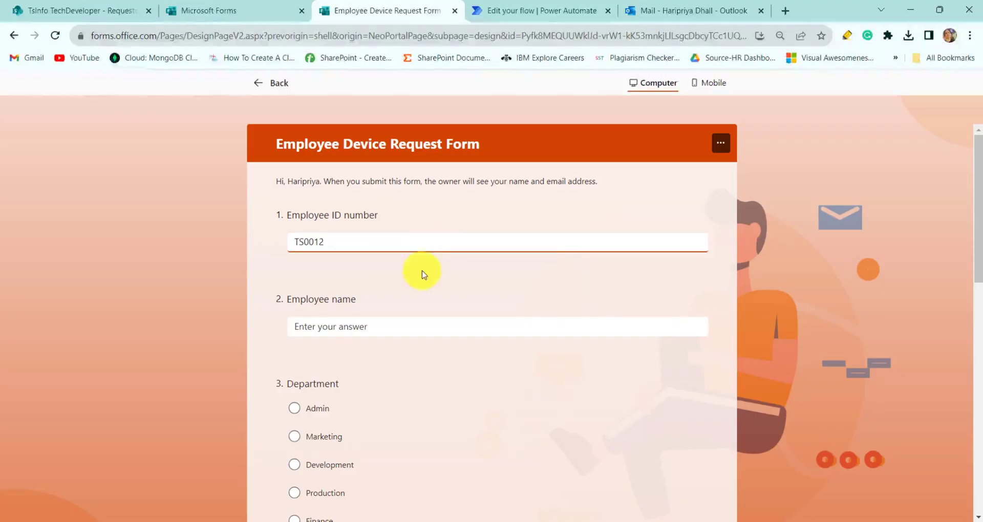
left_click(414, 325)
type("Harip")
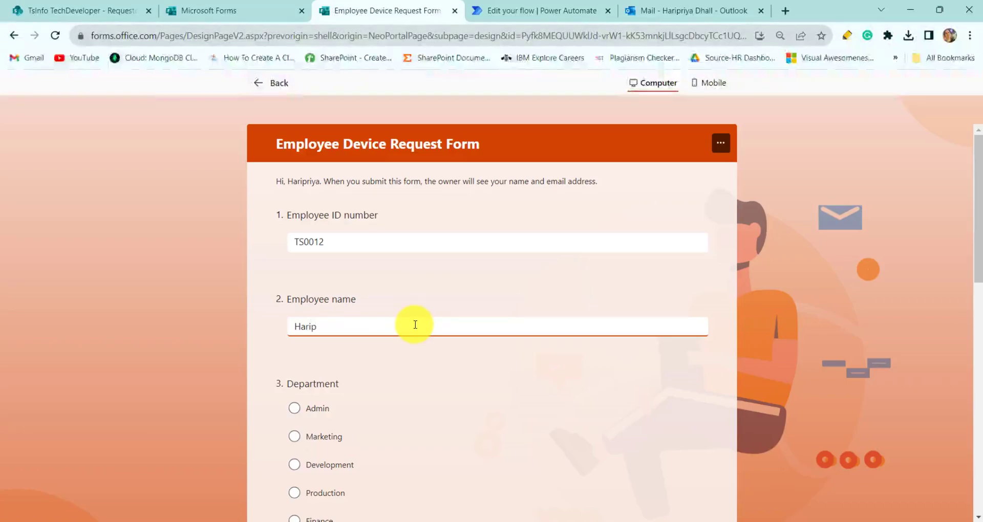
type("riya Dhall")
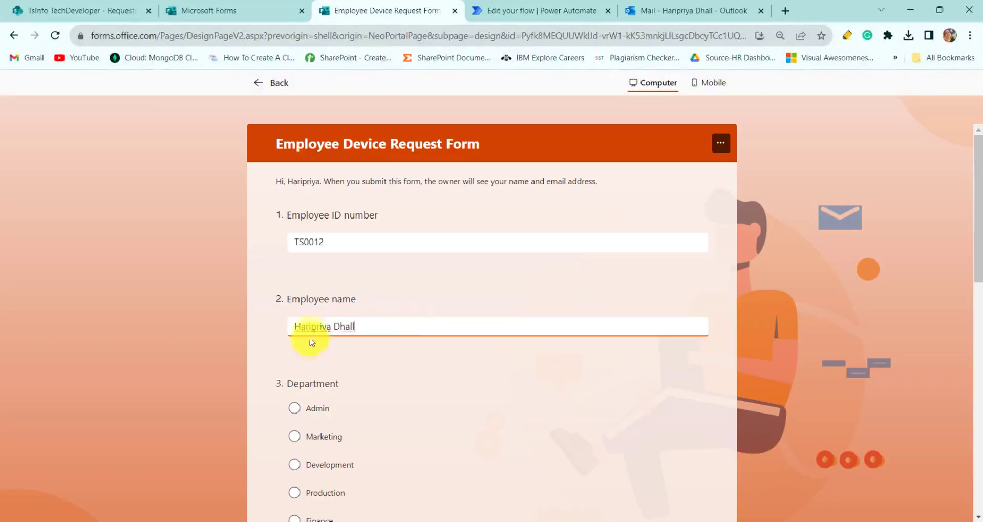
Step: Choose Development as department, Laptop as device type, and date 12/12/2023
scroll(312, 358, "down", 1)
left_click(296, 411)
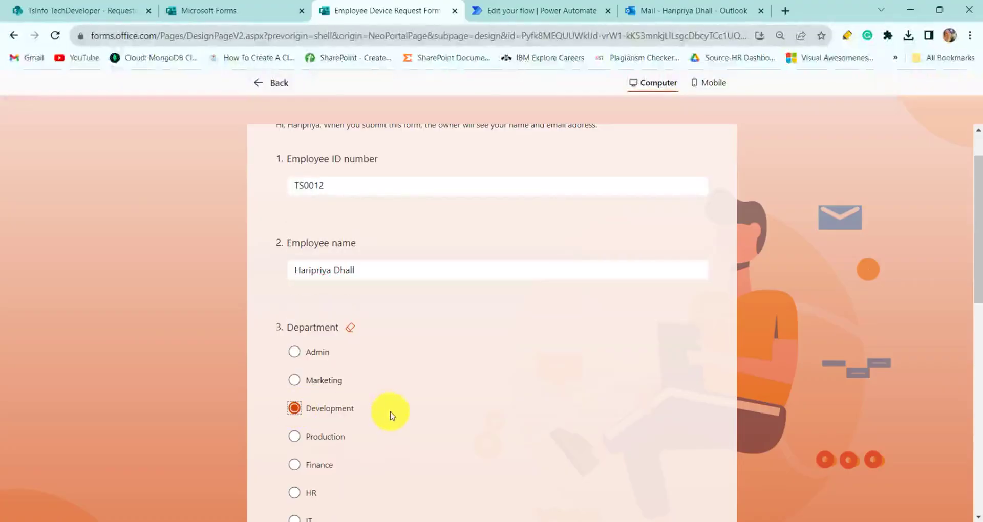
scroll(392, 414, "down", 3)
scroll(395, 417, "down", 1)
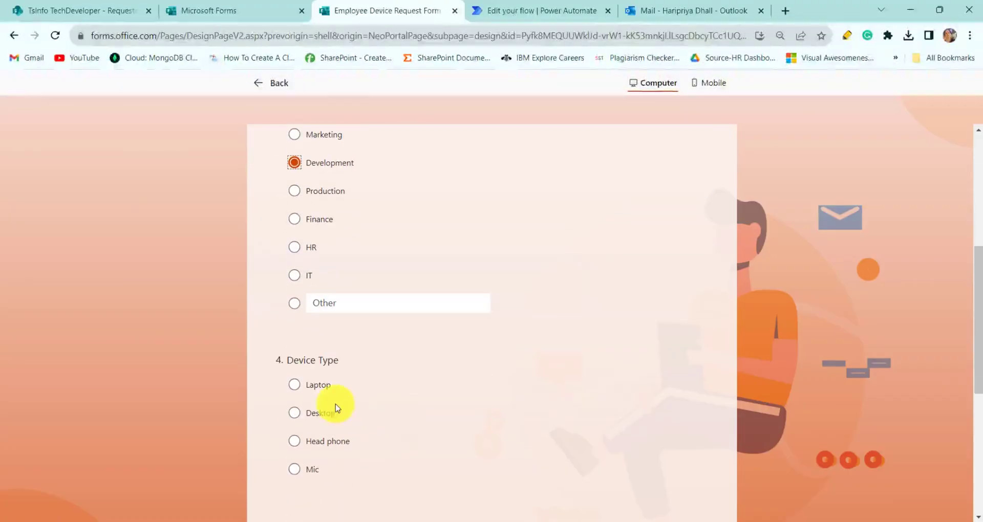
left_click(296, 387)
scroll(405, 412, "down", 4)
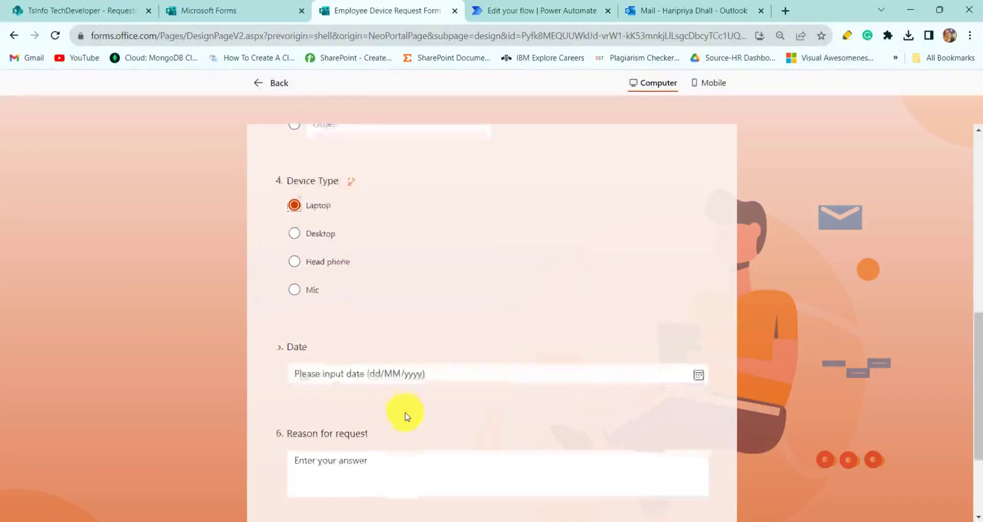
left_click(696, 336)
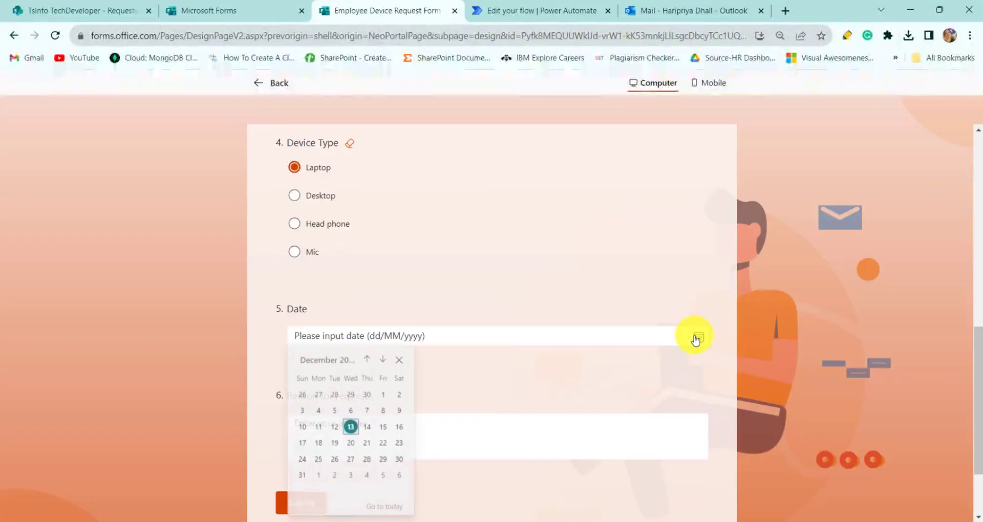
left_click(334, 429)
Step: Enter the reason 'The given laptop screen is not working' and submit the form
left_click(402, 432)
type("The given ")
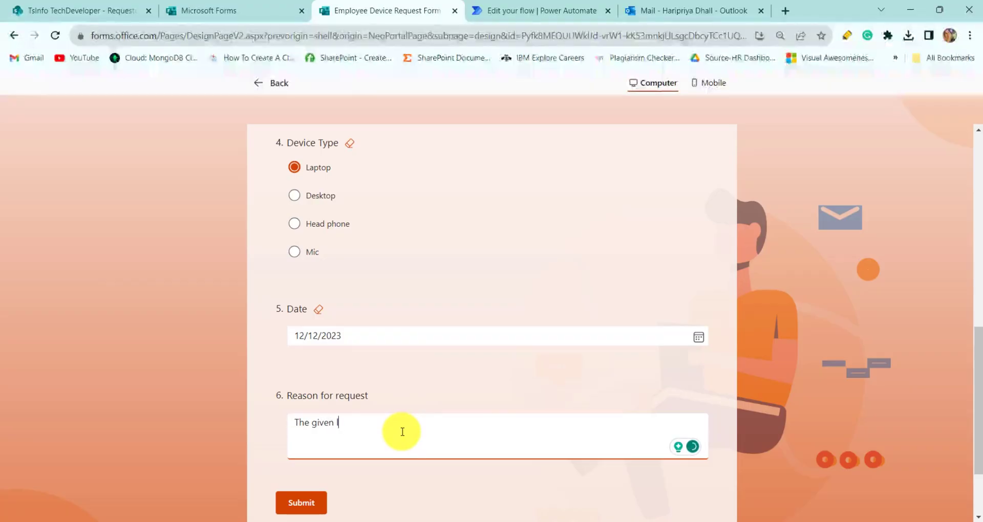
type("laptop screen is not working")
left_click(299, 502)
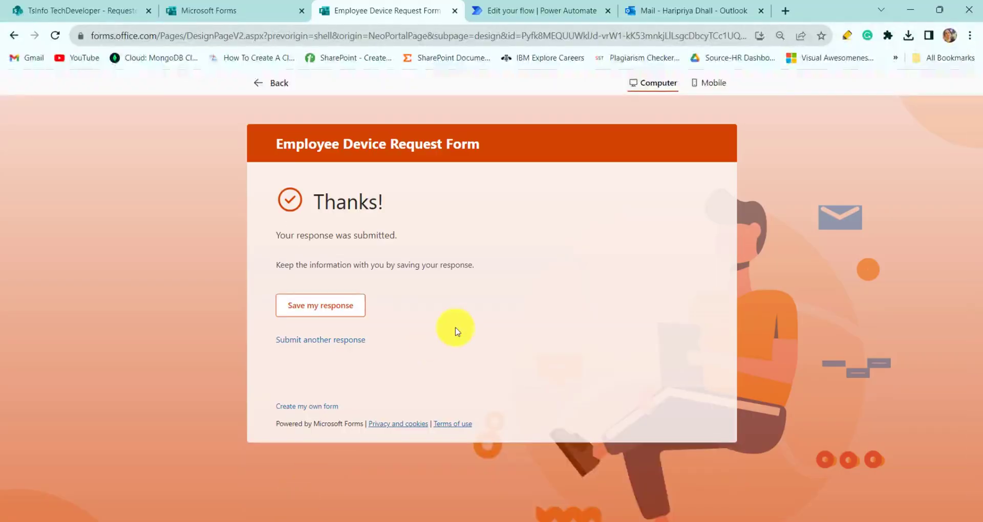
left_click(522, 11)
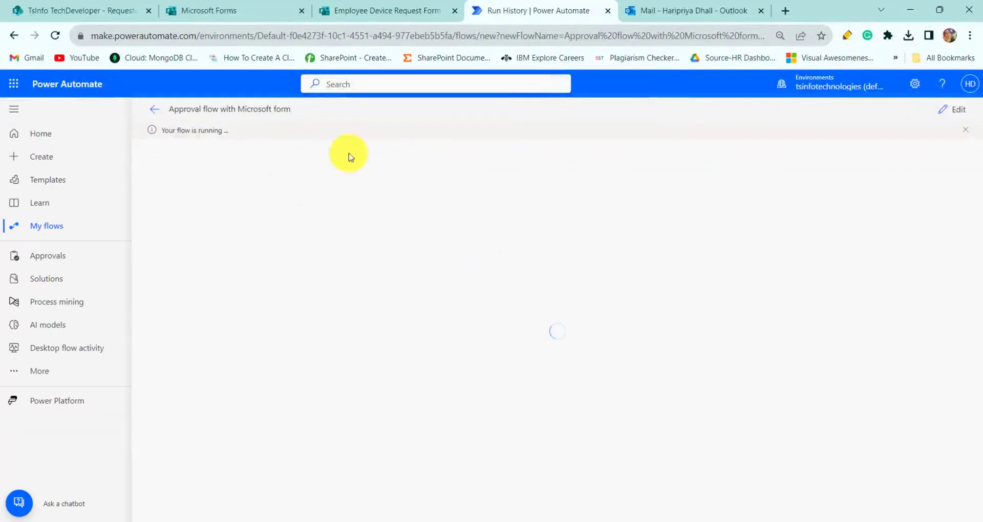
Step: Refresh the Requested Device list to see the new Pending laptop item, then return to Run History
left_click(76, 9)
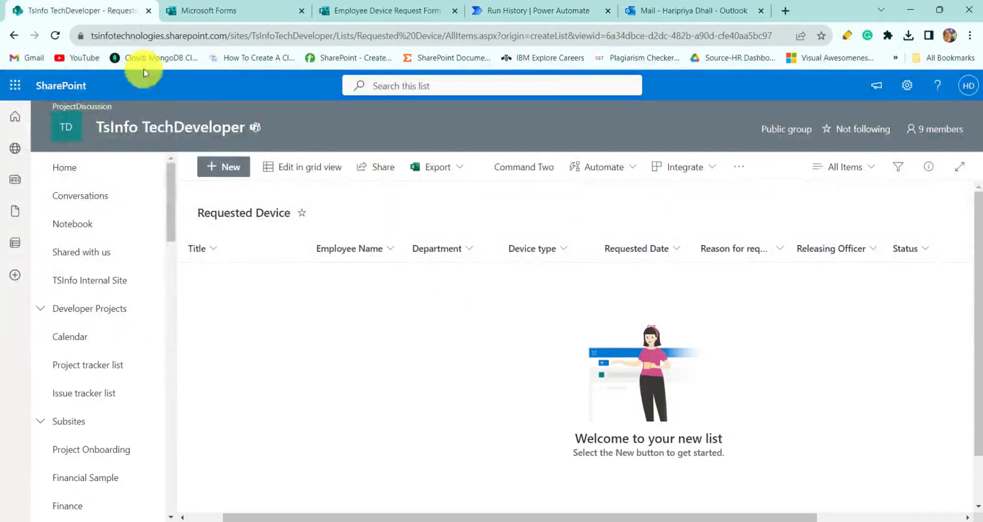
left_click(55, 35)
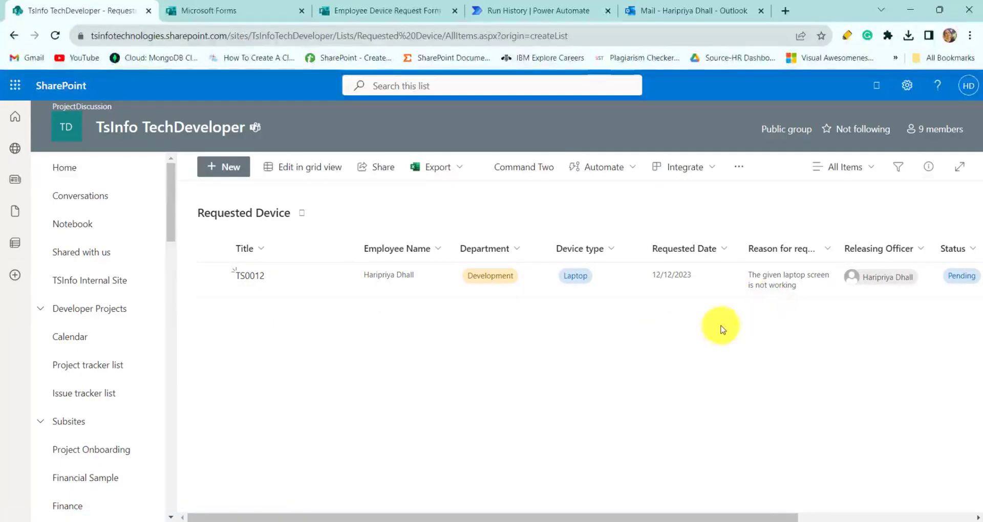
key("ctrl+4")
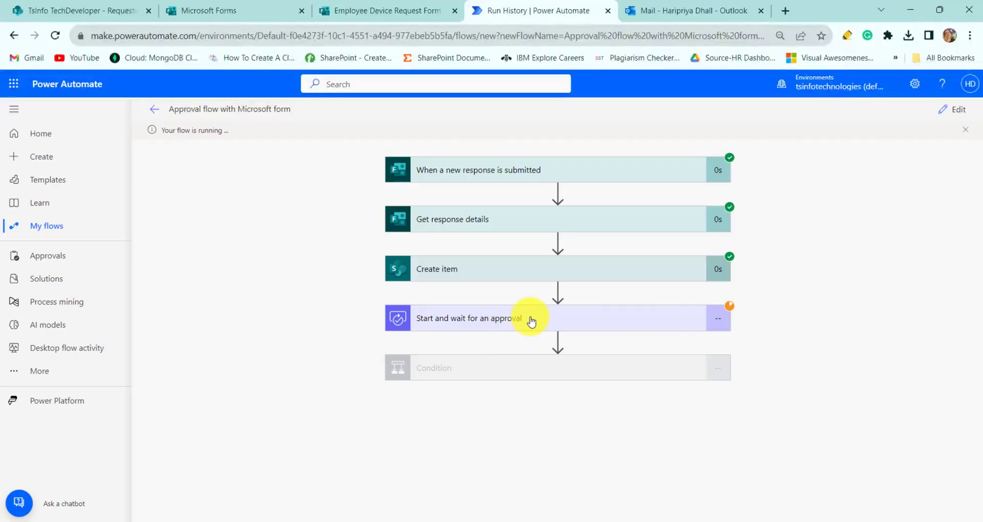
Step: Approve the laptop request in Outlook with the comment 'Approved'
left_click(707, 10)
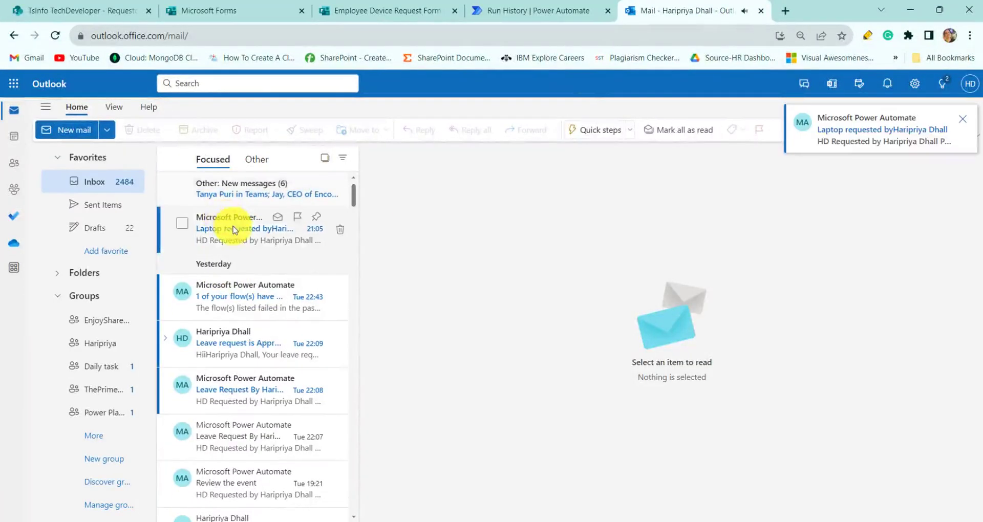
left_click(237, 234)
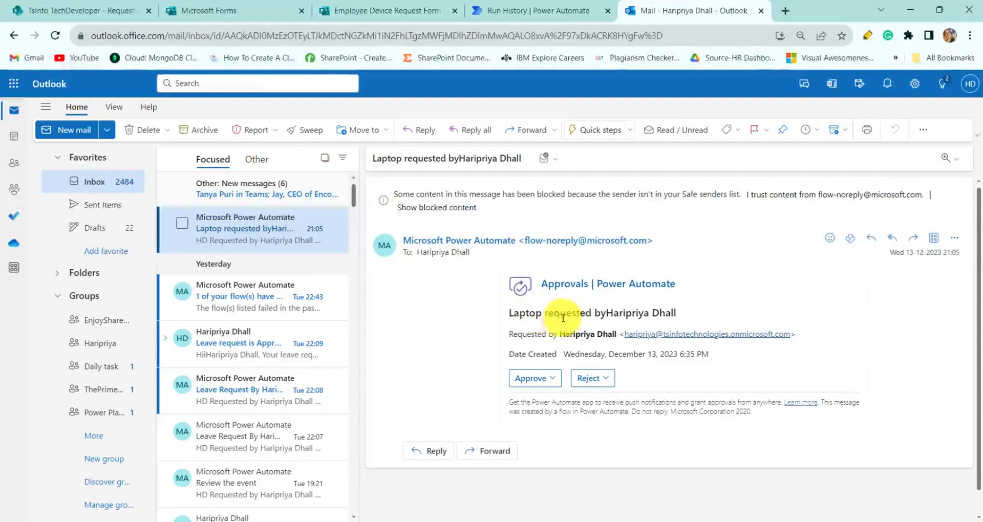
left_click(535, 375)
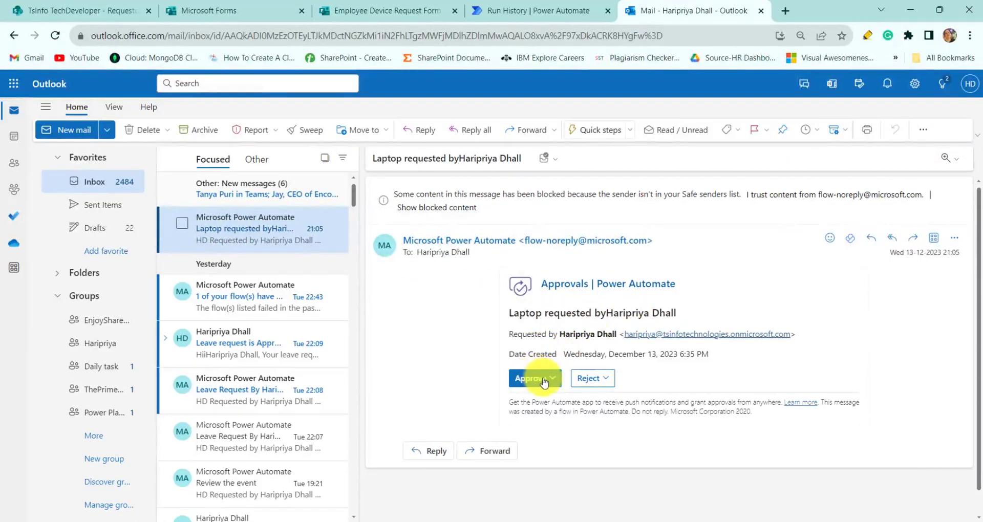
left_click(556, 438)
type("Approved")
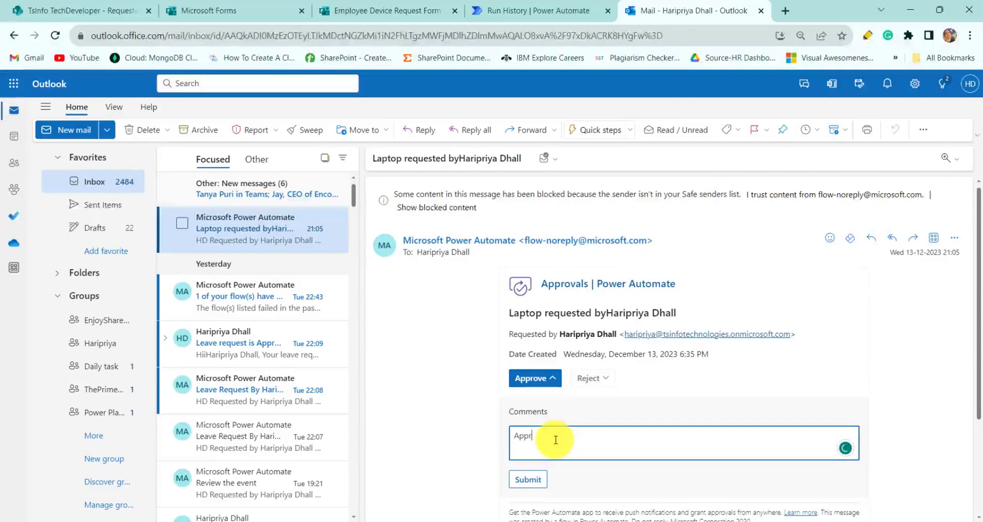
left_click(527, 481)
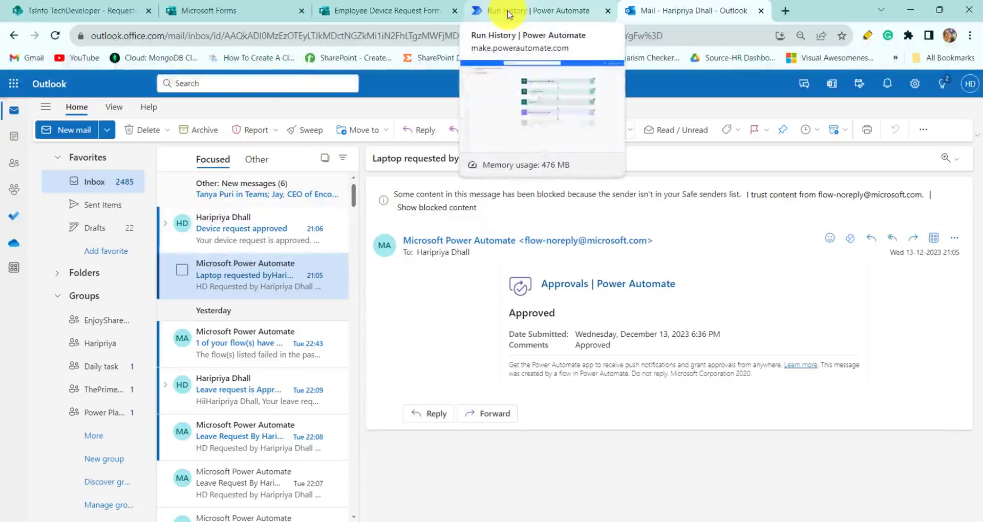
Step: Confirm the flow run finished and open the 'Device request approved' email
left_click(508, 14)
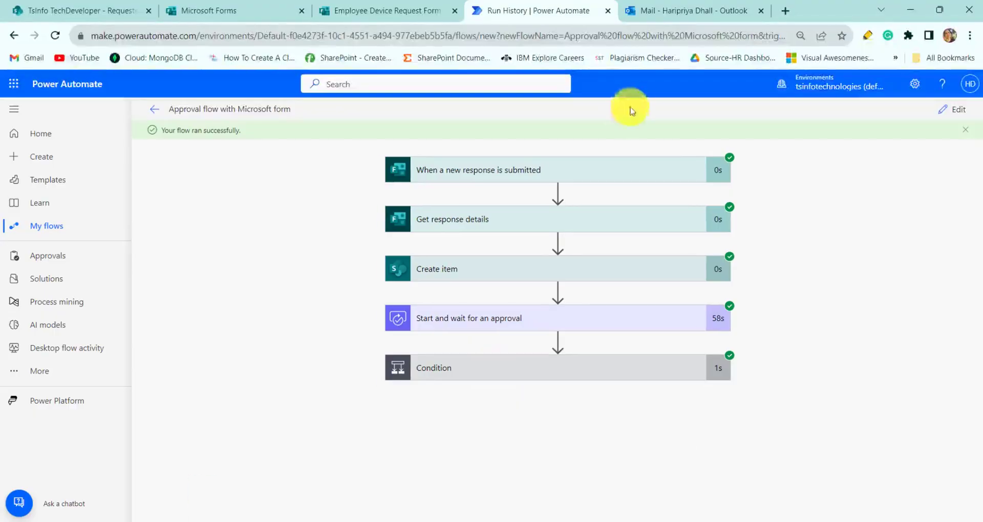
left_click(682, 11)
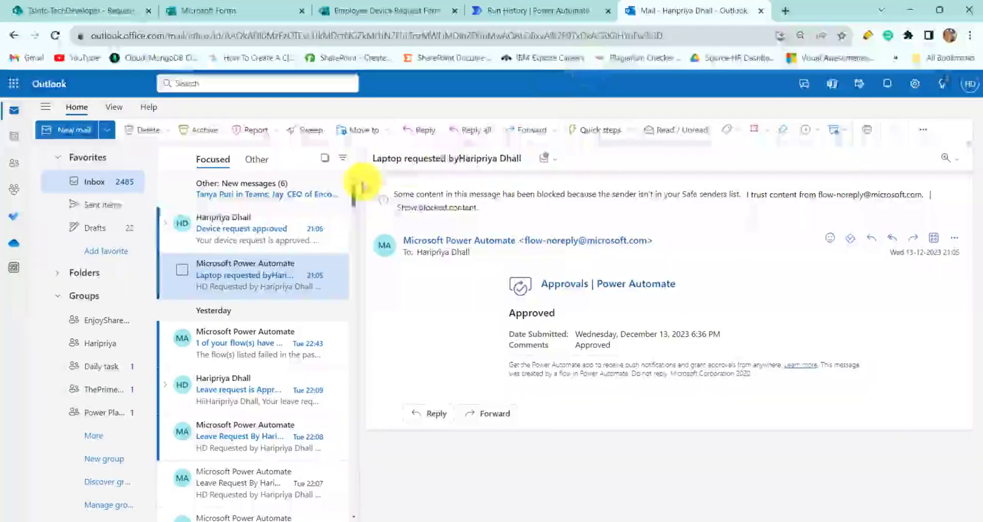
left_click(253, 231)
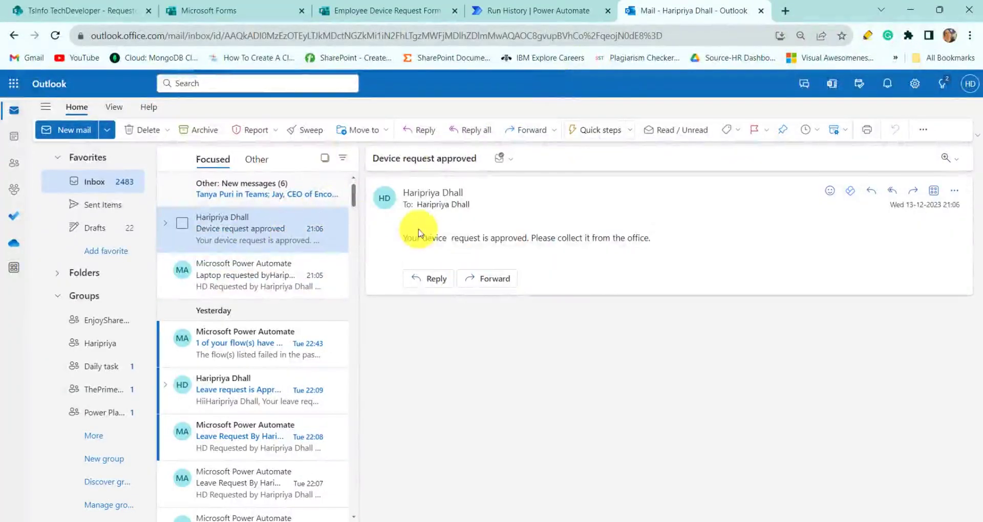